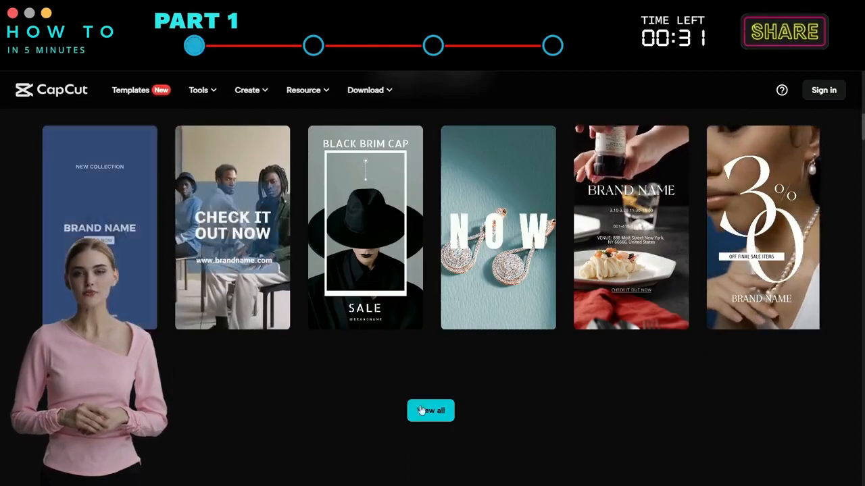
Open the full template gallery and browse the Business video templates.
left_click(430, 411)
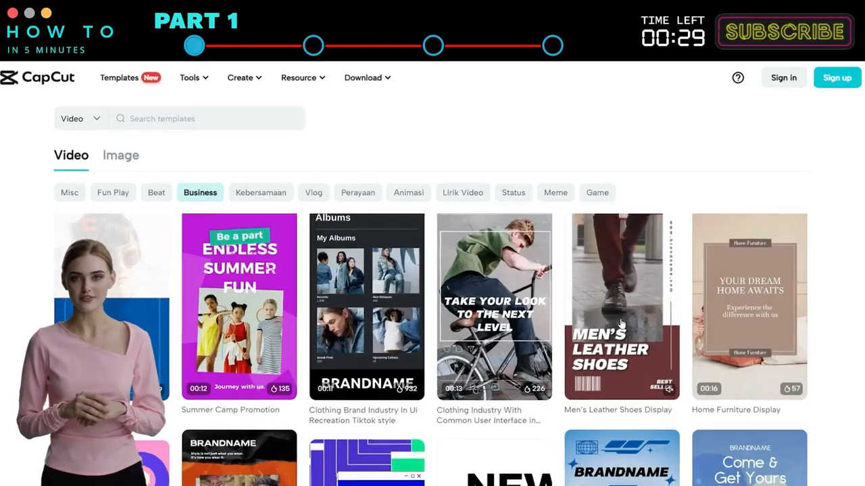
scroll(211, 321, "down", 2)
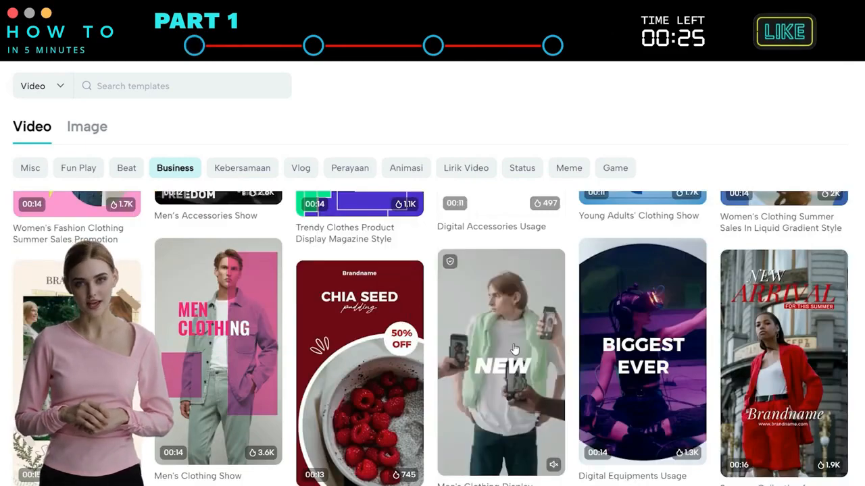
scroll(515, 349, "down", 1)
scroll(514, 349, "down", 10)
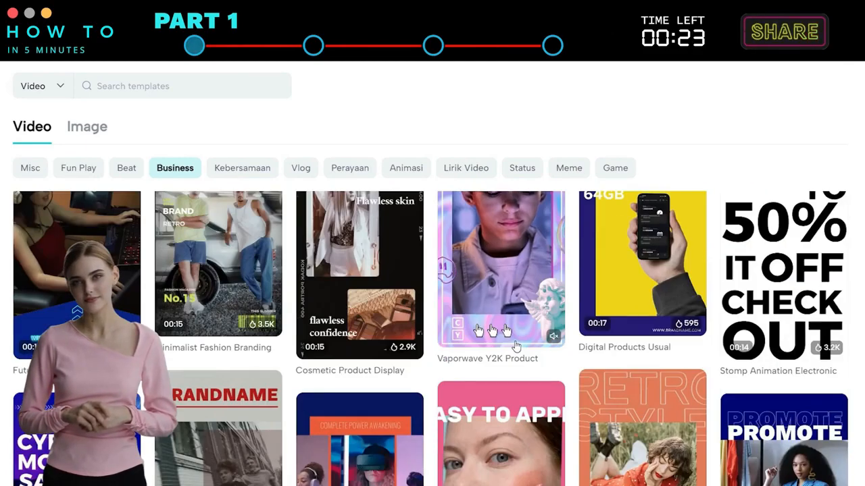
scroll(517, 343, "down", 3)
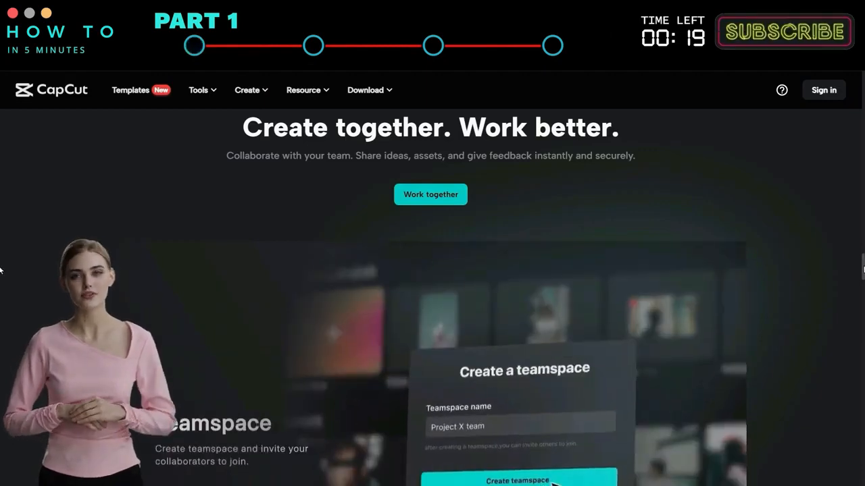
scroll(1, 270, "down", 2)
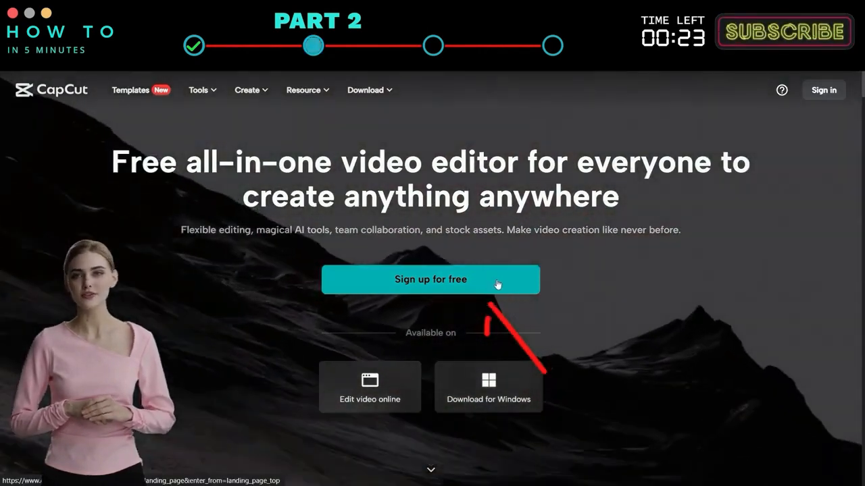
Follow the sign-up link and scroll through the app's feature overview page.
left_click(496, 284)
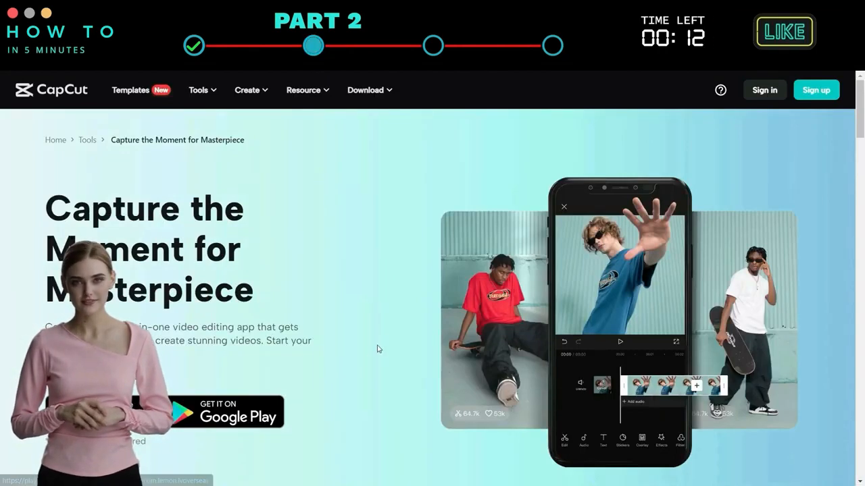
scroll(378, 348, "down", 5)
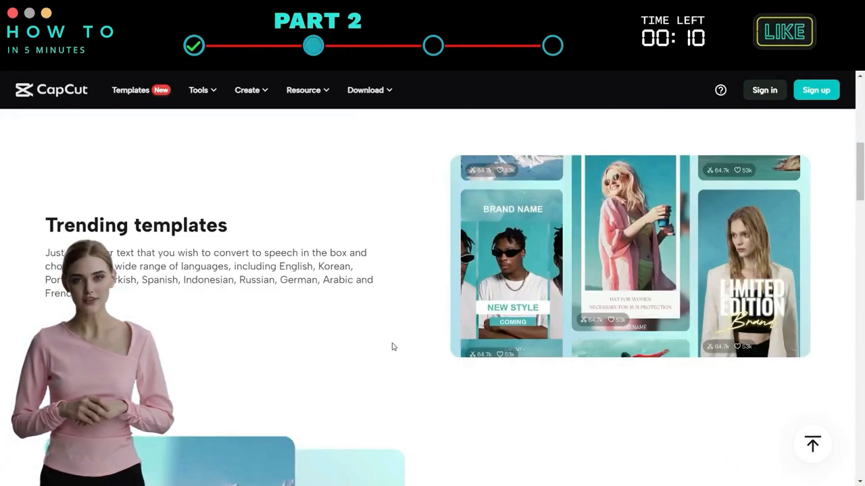
scroll(392, 346, "down", 4)
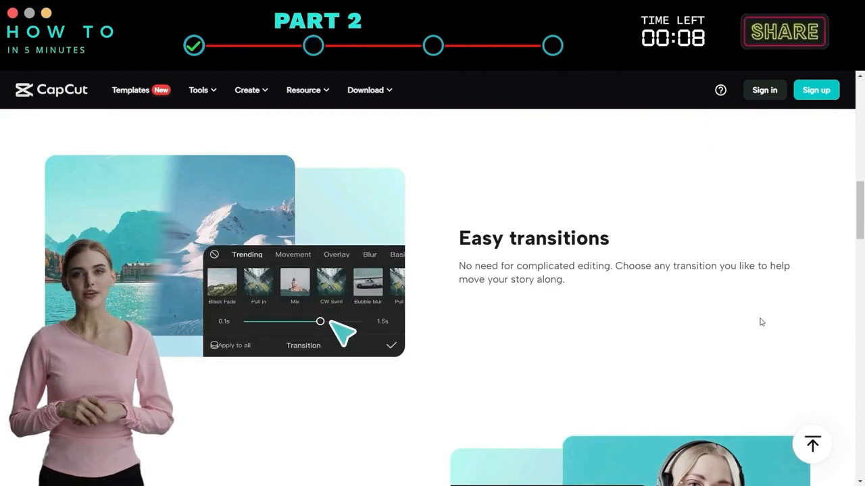
scroll(333, 299, "down", 5)
scroll(293, 285, "down", 3)
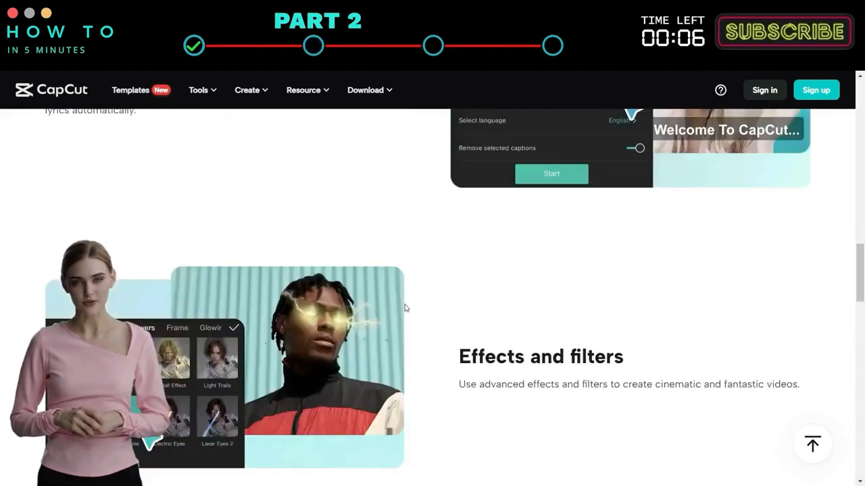
scroll(610, 327, "down", 3)
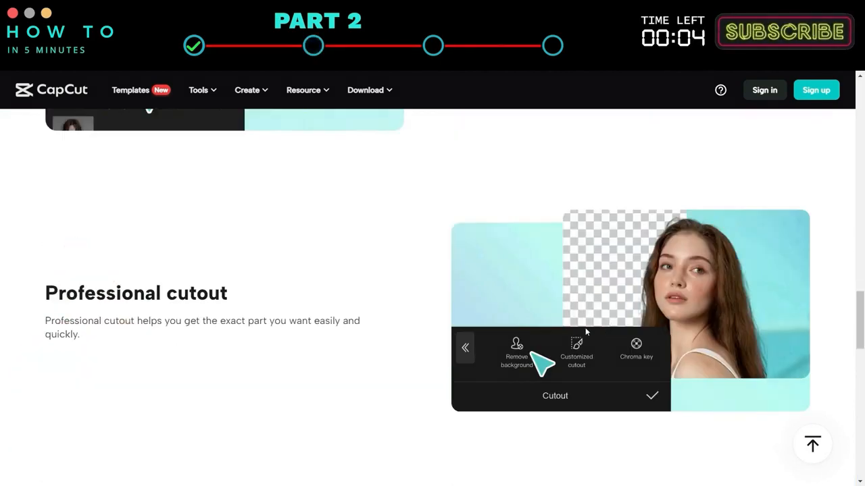
scroll(352, 320, "down", 6)
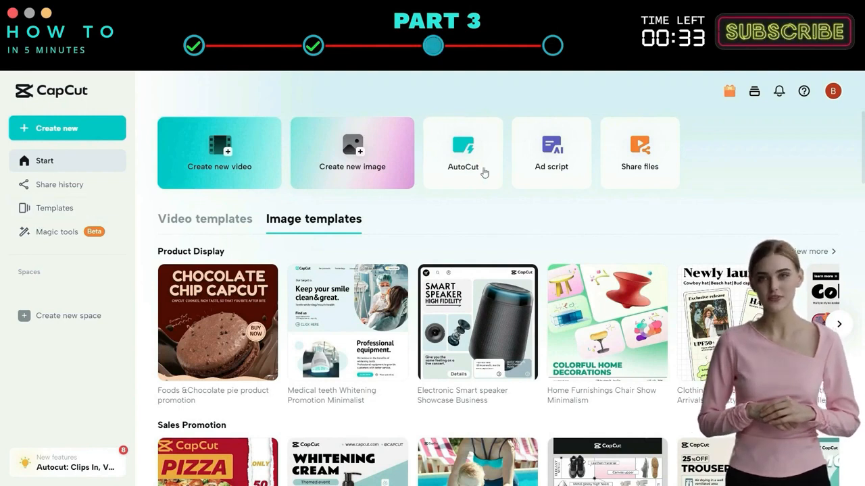
Start a new Ad script and enter the product as PELO shirt.
left_click(579, 164)
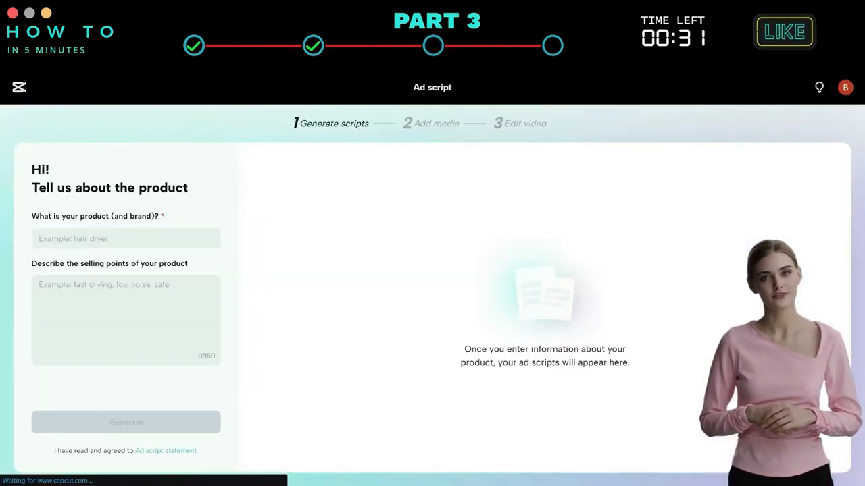
left_click(94, 237)
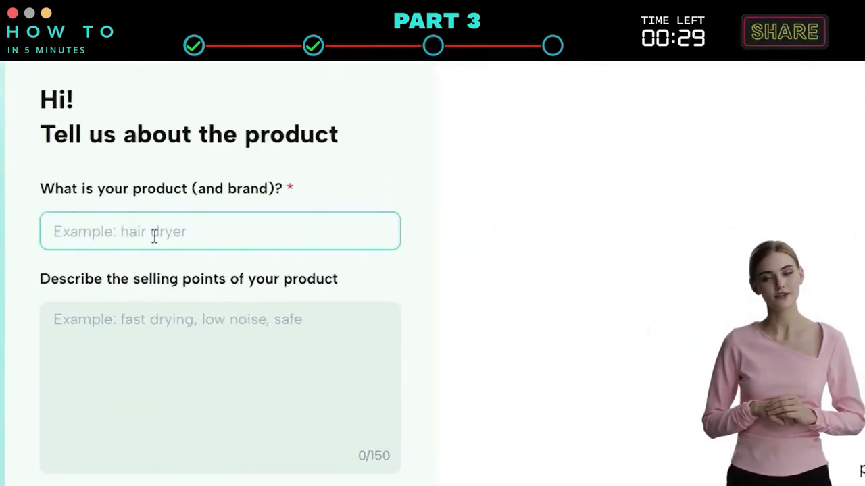
type("PELO shirt")
Enter the selling points as elegance, comfort and afordable, and generate the ad scripts.
left_click(202, 348)
left_click(195, 347)
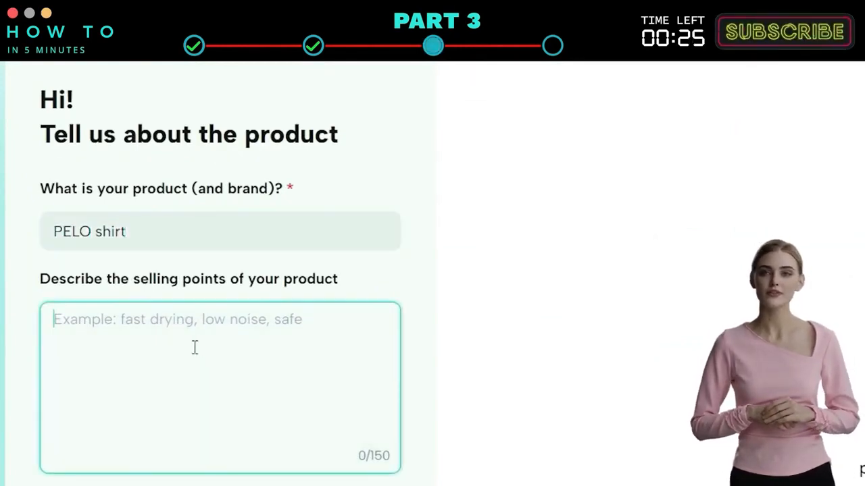
type("elegance, comfort and afordable")
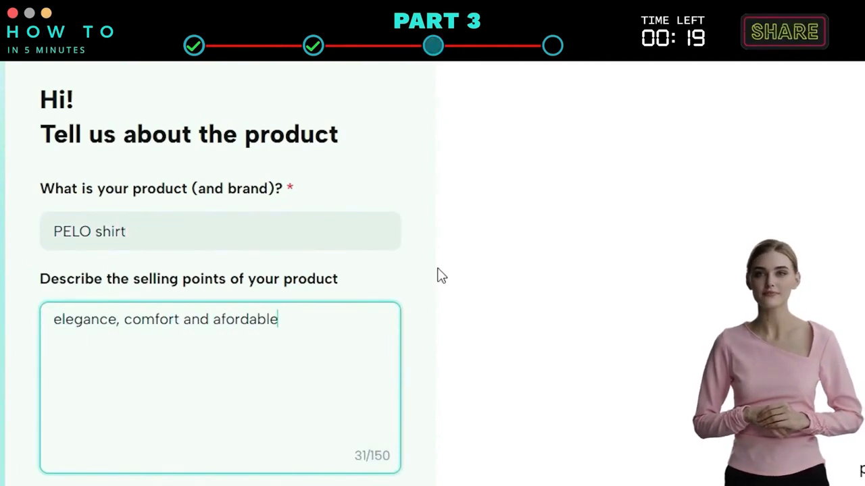
scroll(291, 442, "down", 3)
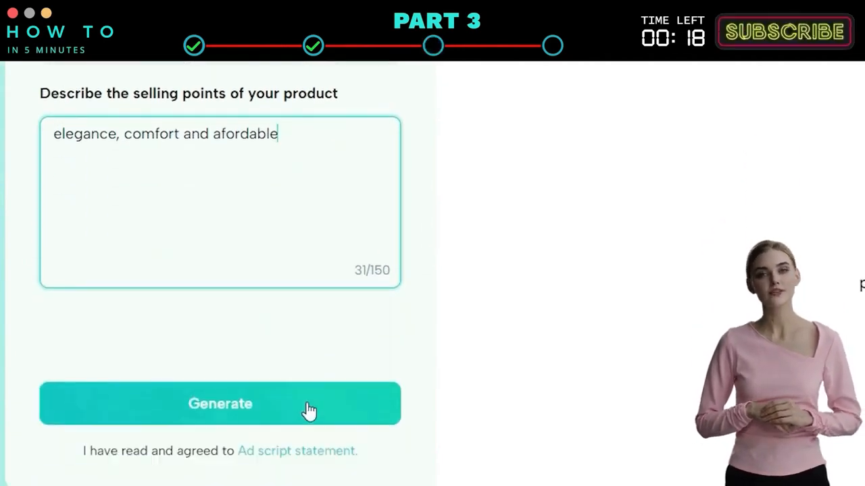
left_click(307, 405)
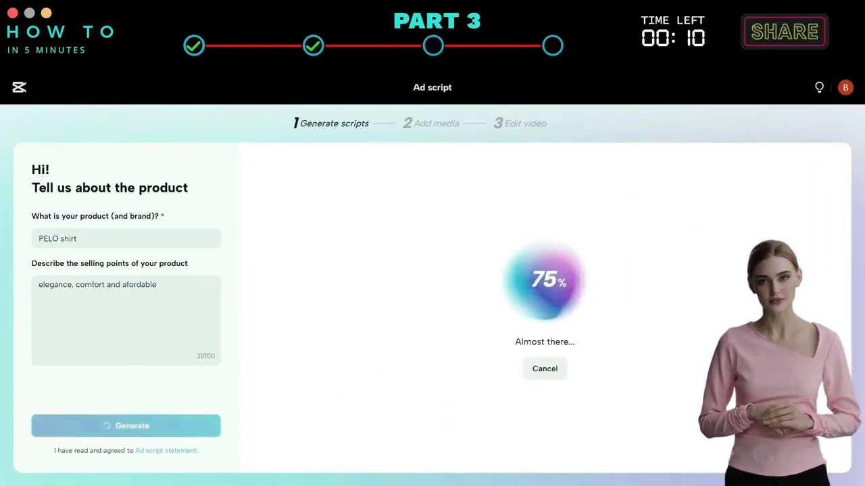
Scroll through the generated scripts to compare them.
scroll(799, 269, "down", 5)
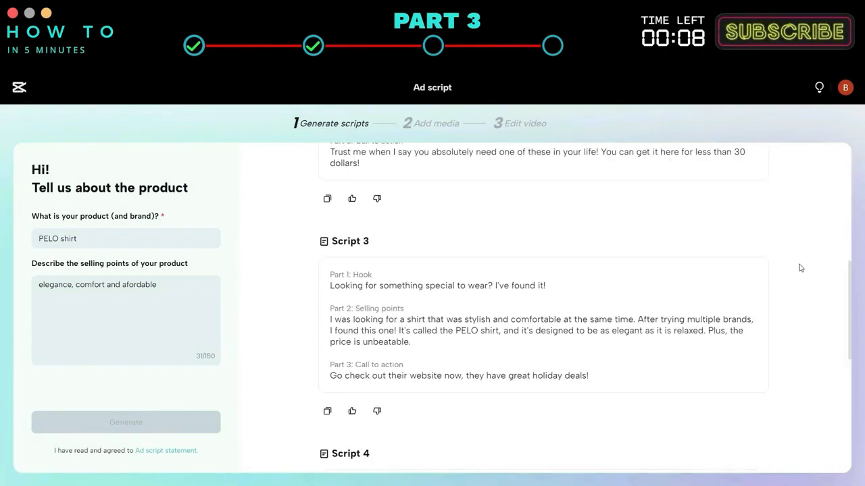
scroll(538, 327, "down", 6)
scroll(591, 257, "up", 4)
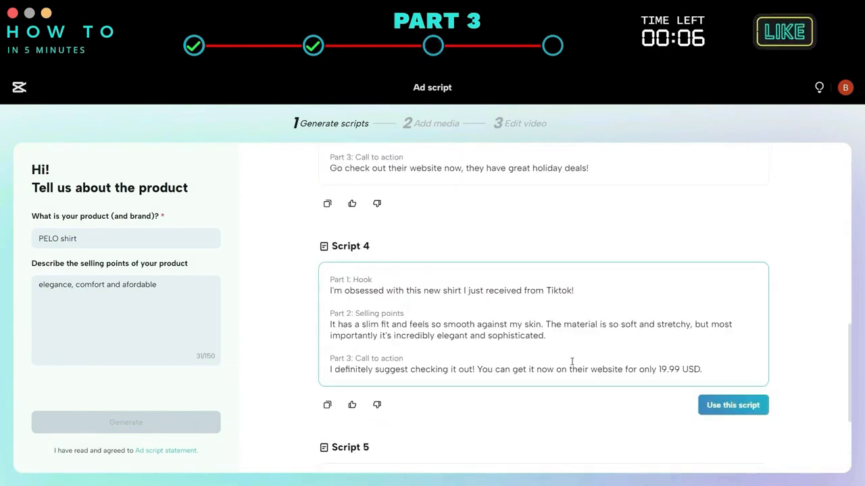
scroll(591, 257, "up", 6)
scroll(579, 253, "down", 6)
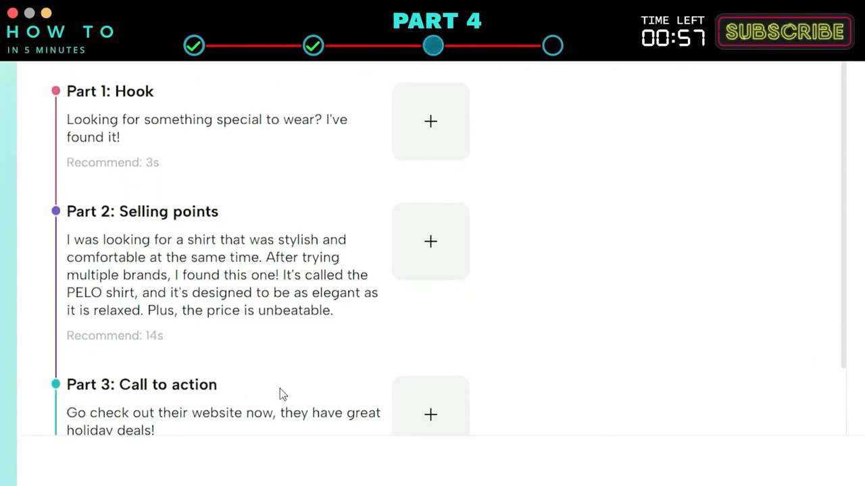
Upload man choosing shirt.jpg from the device as media for the Hook part.
left_click(445, 138)
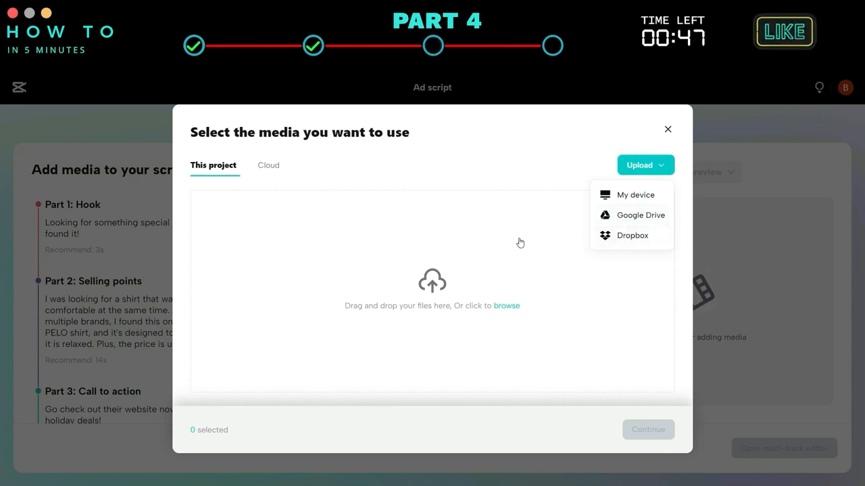
left_click(261, 168)
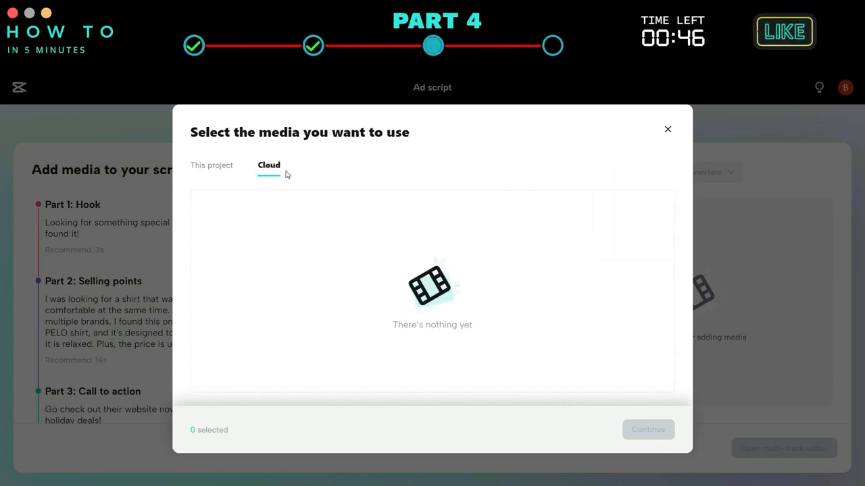
left_click(228, 165)
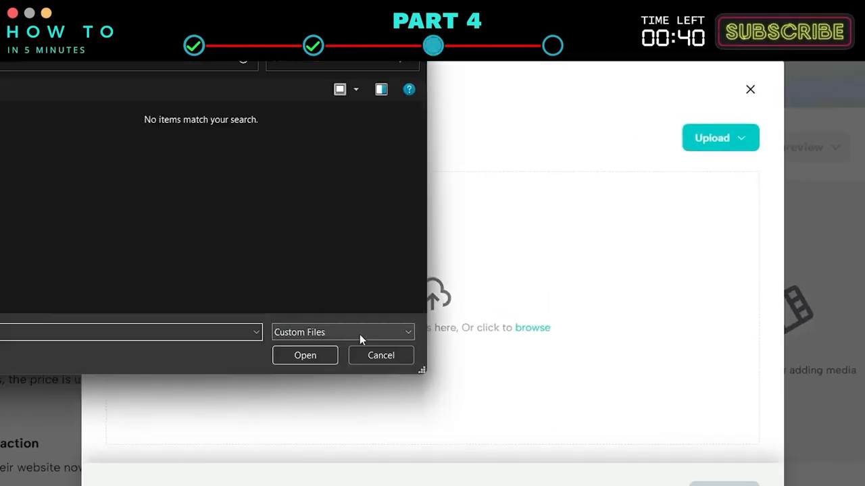
left_click(365, 333)
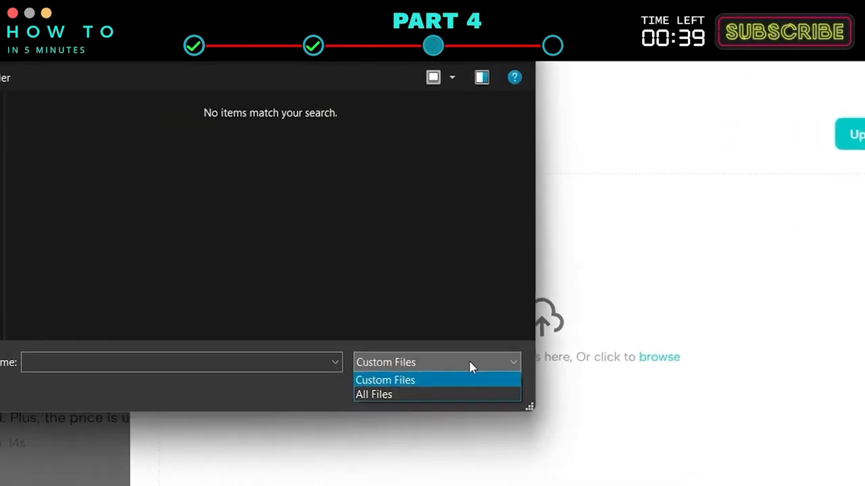
left_click(396, 399)
double_click(197, 172)
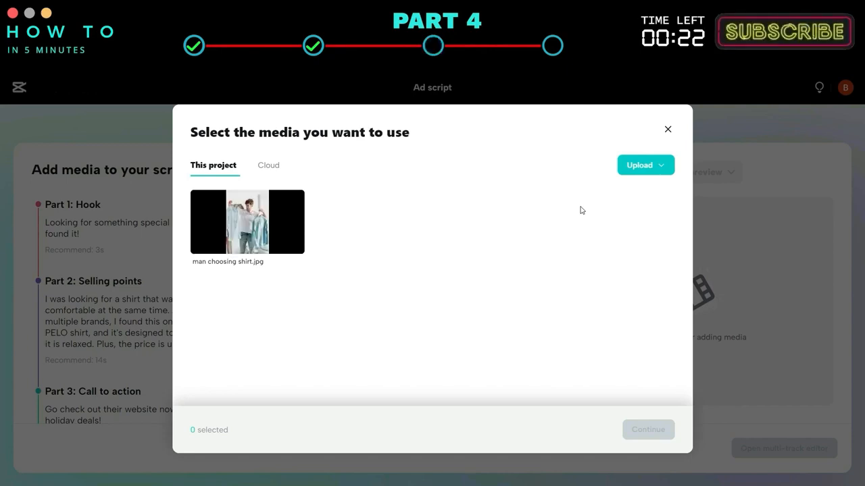
left_click(651, 432)
Switch the preview to Original and back to TikTok preview.
left_click(728, 172)
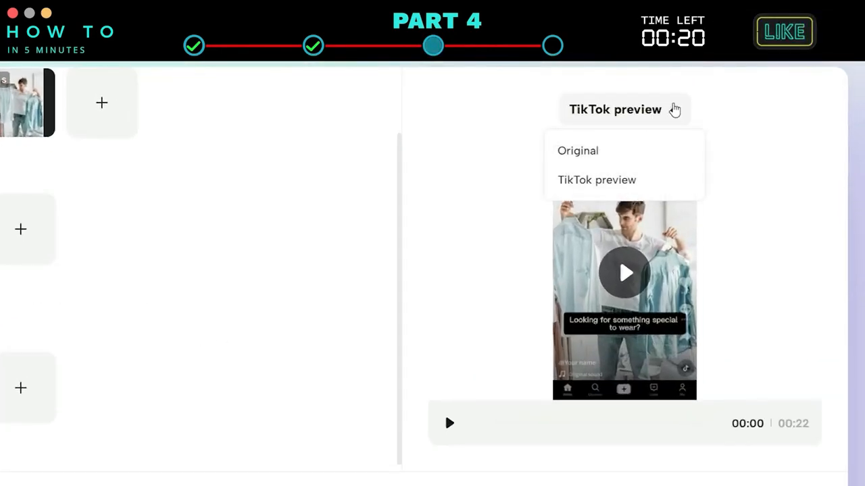
left_click(624, 159)
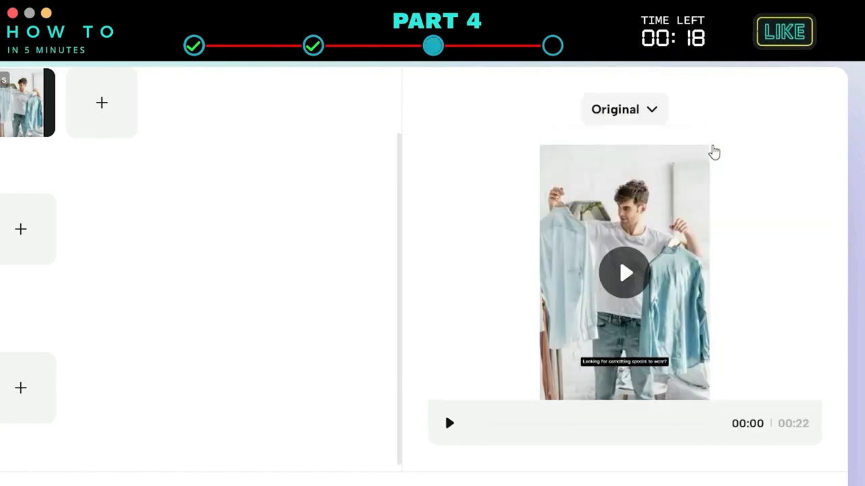
left_click(658, 119)
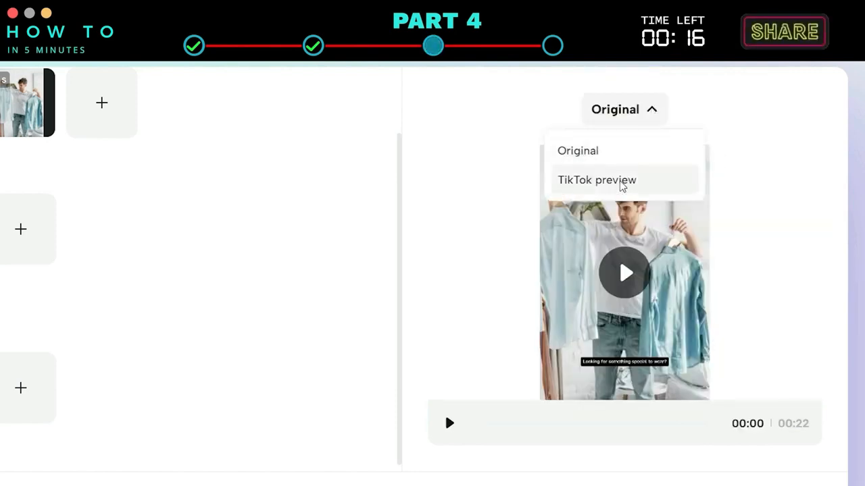
left_click(623, 185)
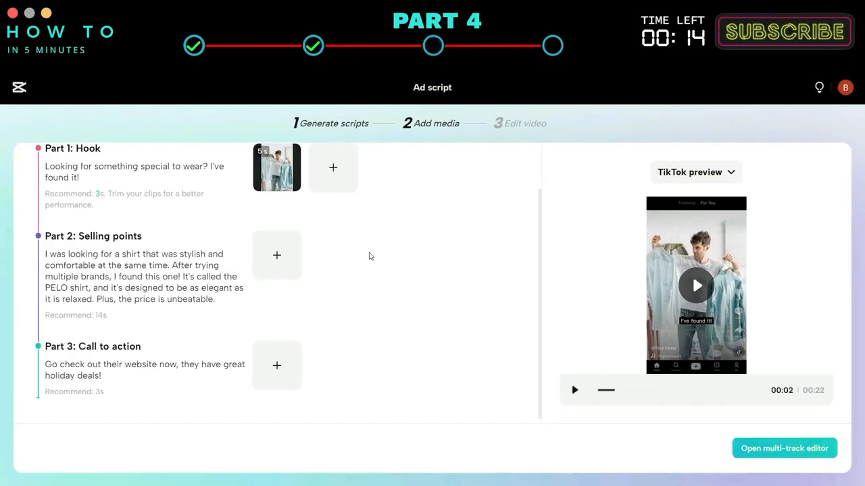
Open the ad project in the multi-track editor.
left_click(292, 258)
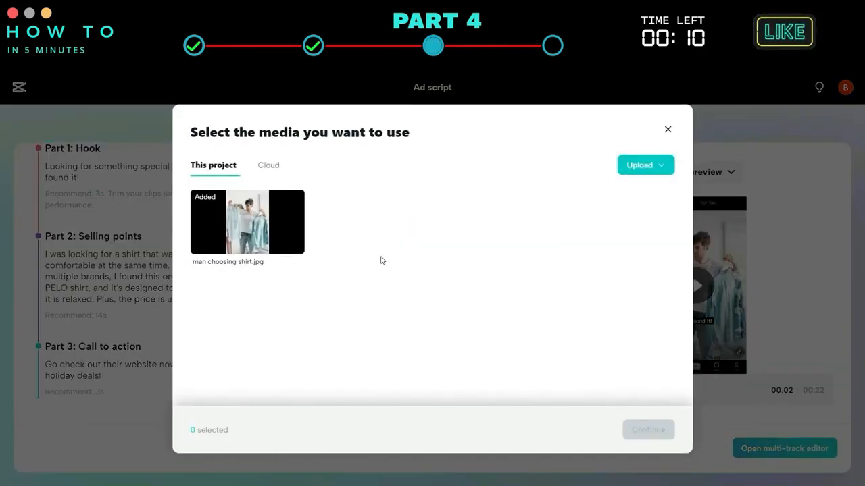
left_click(667, 130)
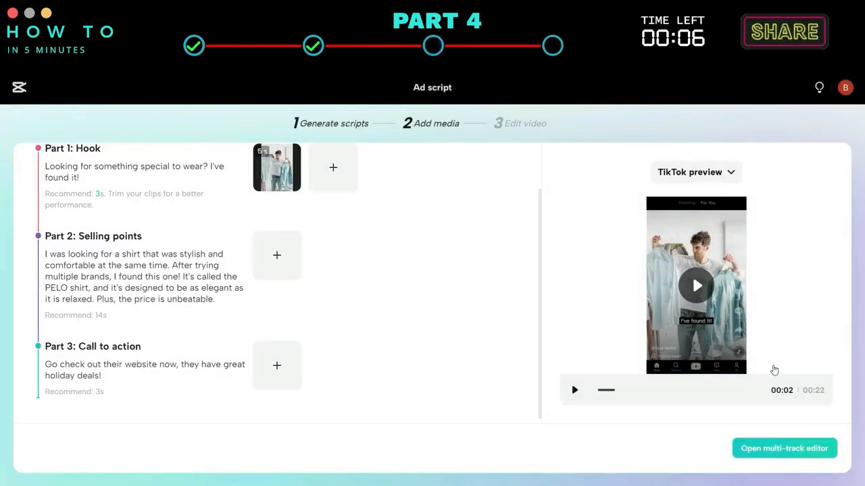
left_click(796, 457)
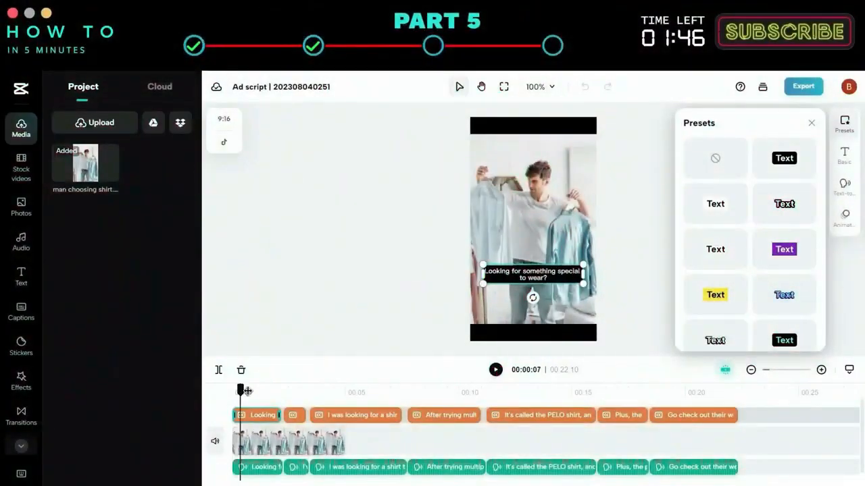
left_click_drag(247, 391, 302, 385)
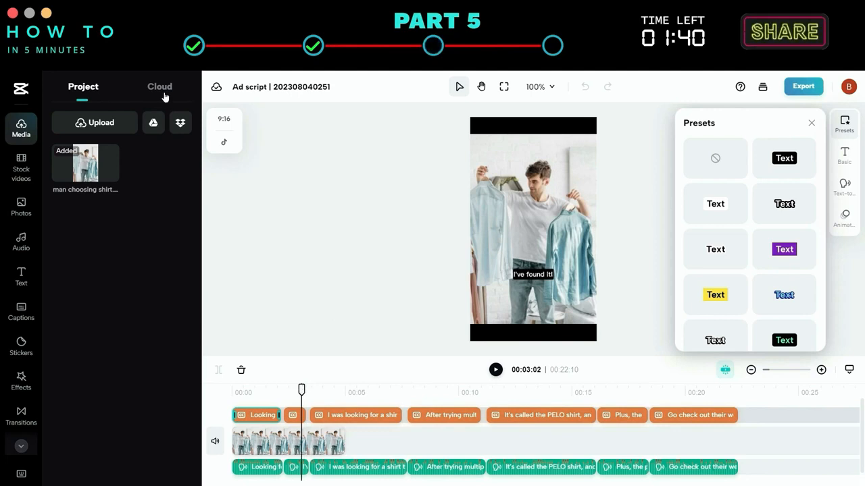
Open the stock videos library and filter it to vertical-aspect, commercial-use media.
left_click(21, 168)
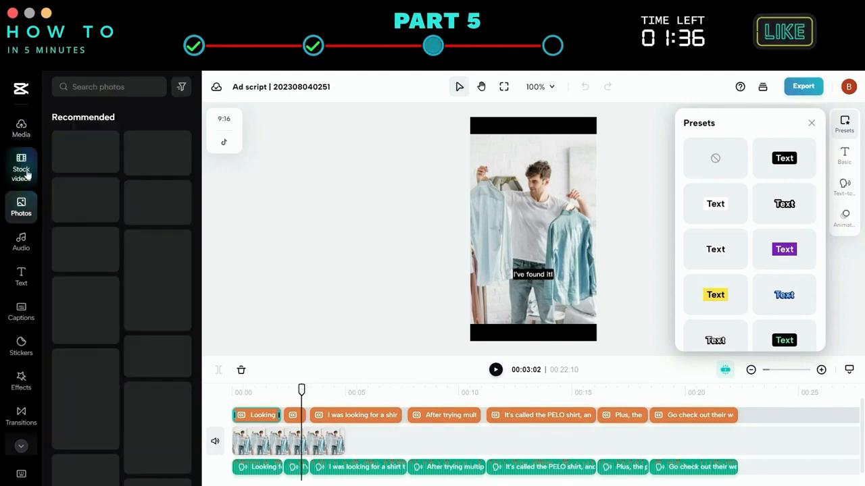
left_click(182, 89)
left_click(122, 185)
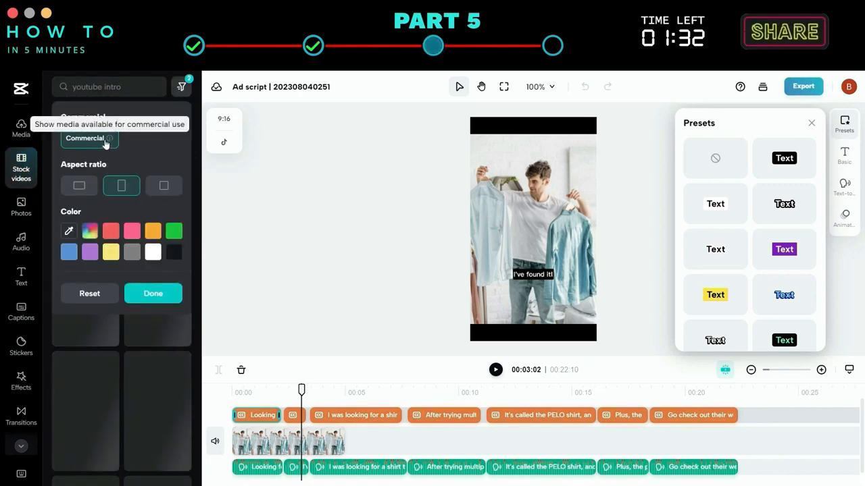
left_click(152, 293)
Search stock videos for shirt and add the man-on-the-phone clip to the timeline.
left_click(101, 86)
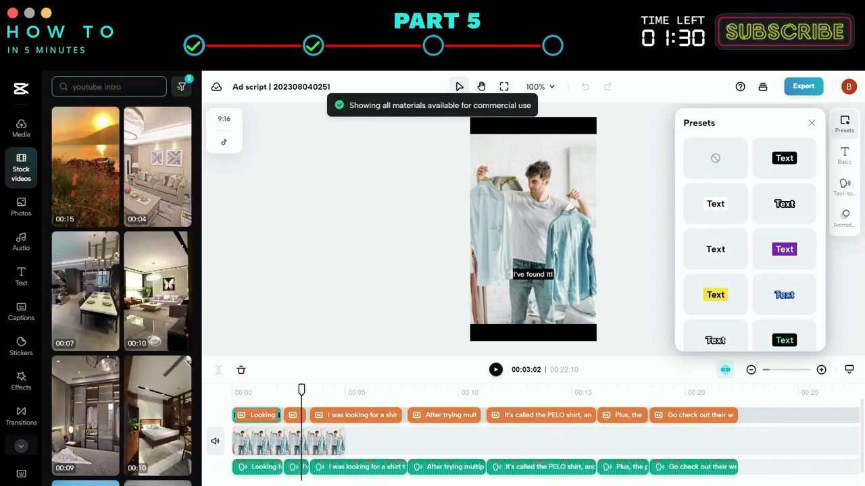
type("shir")
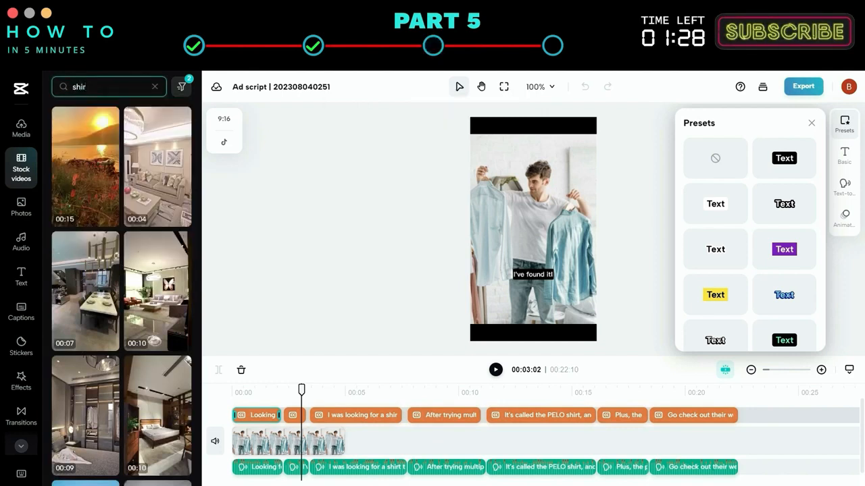
type("t")
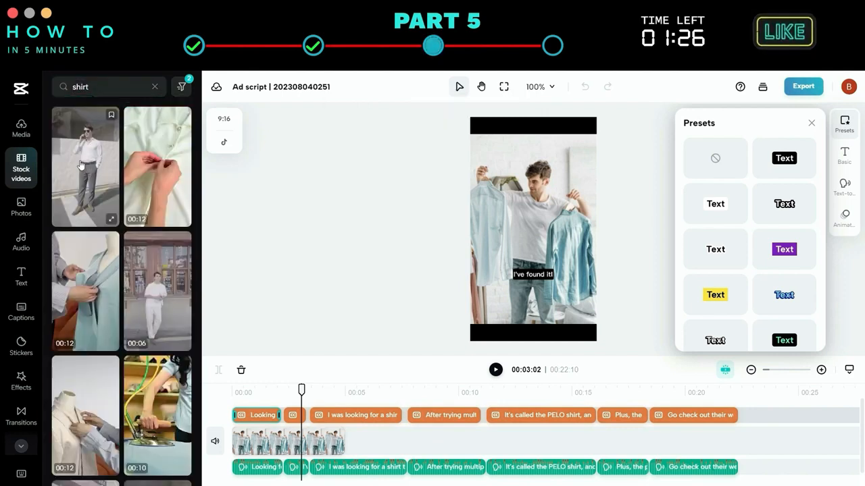
scroll(159, 287, "down", 7)
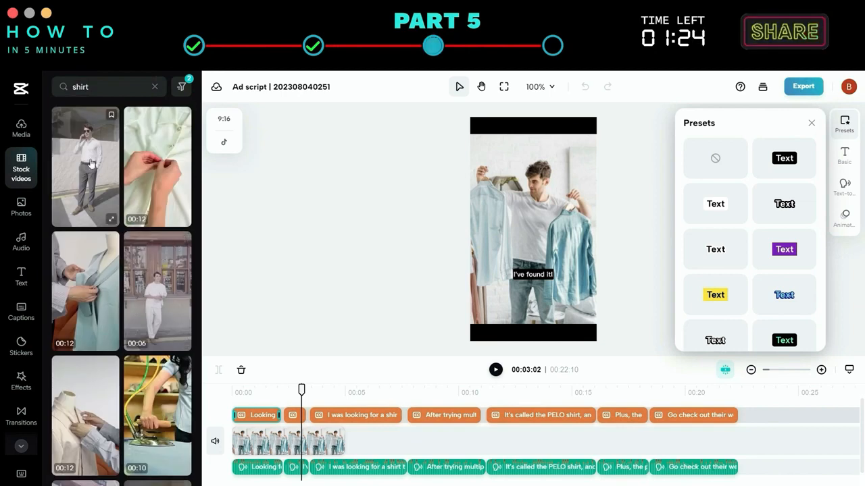
left_click(91, 163)
Preview the sunglasses shirt clip and add it and the white-outfit clip to the timeline.
scroll(183, 250, "down", 4)
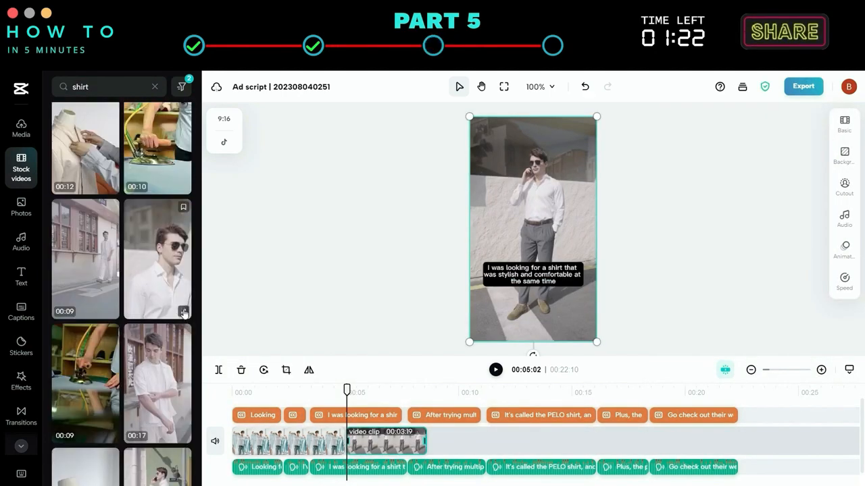
left_click(184, 311)
left_click(220, 414)
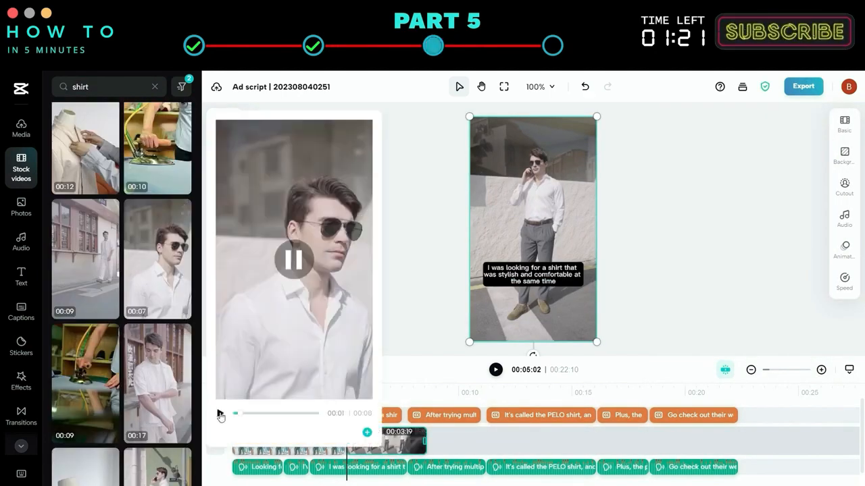
left_click(367, 432)
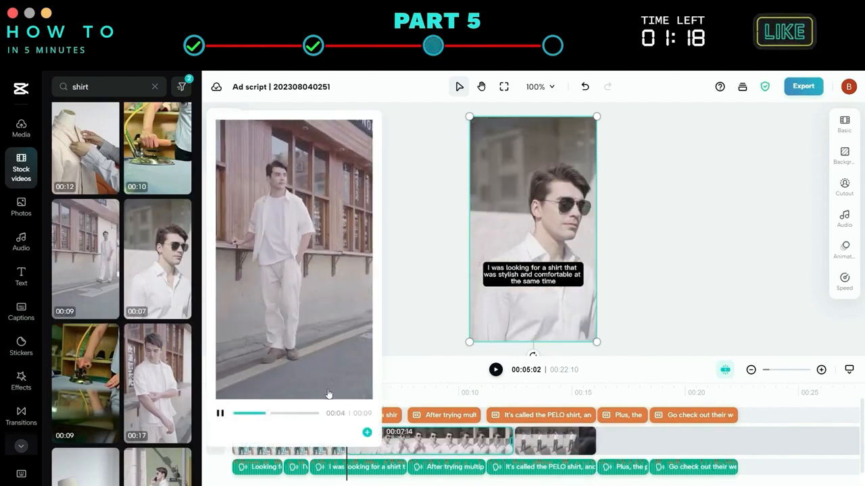
left_click(367, 433)
Add another white-shirt stock clip to the end of the timeline.
scroll(156, 322, "down", 2)
mouse_move(157, 319)
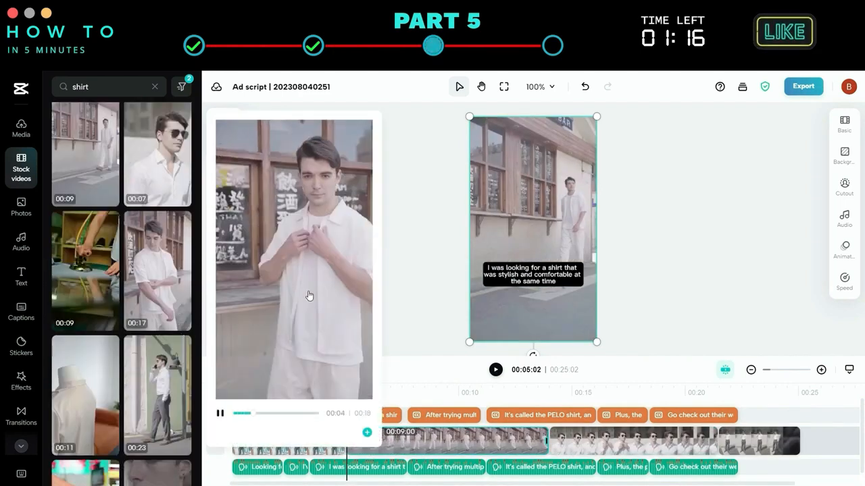
left_click(367, 432)
scroll(87, 313, "down", 3)
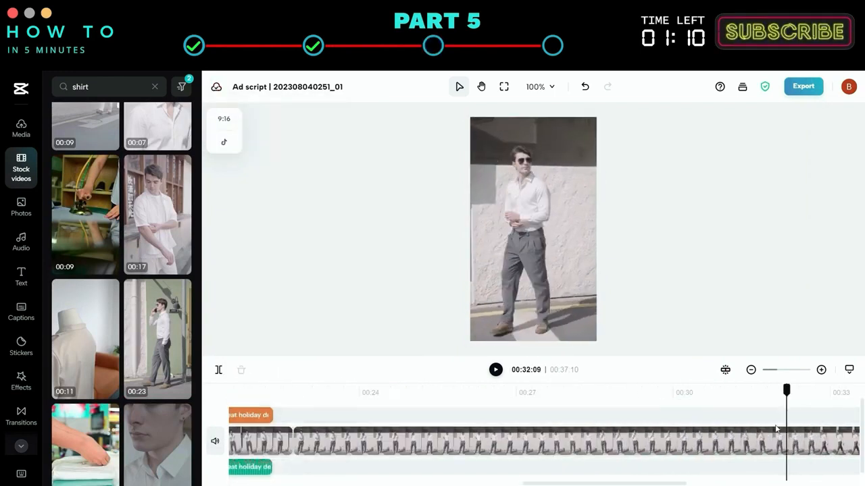
Undo the last timeline edit.
left_click(274, 446)
key("ctrl+z")
left_click(310, 481)
scroll(310, 481, "left", 5)
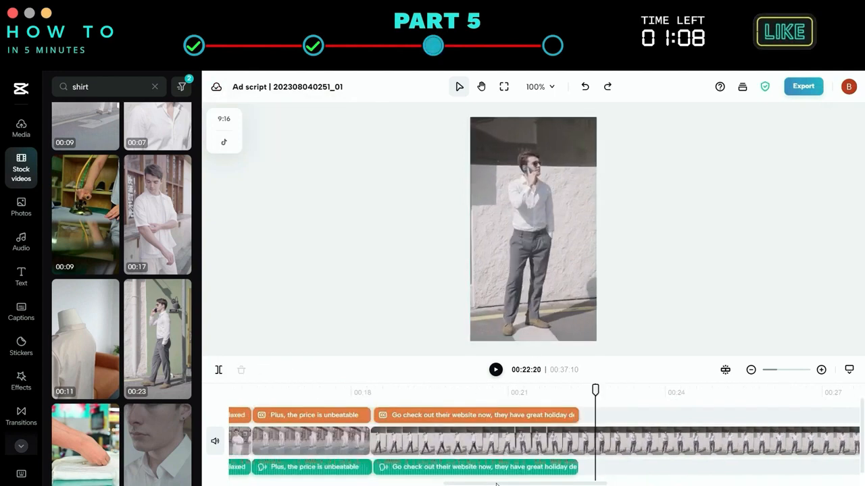
Split the final video clip where the last caption ends and delete the excess part.
left_click(454, 393)
left_click_drag(453, 393, 668, 400)
scroll(617, 471, "right", 6)
left_click_drag(837, 394, 247, 409)
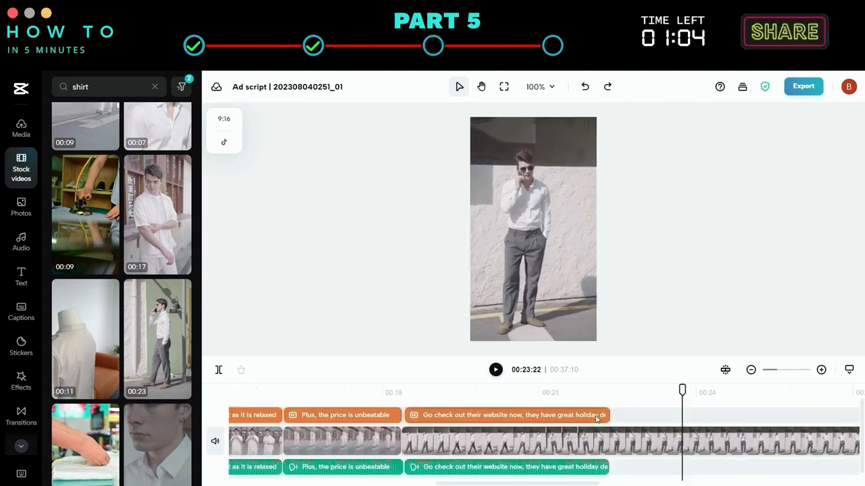
left_click(421, 393)
left_click_drag(420, 394, 258, 396)
left_click(635, 440)
left_click(219, 370)
left_click(710, 444)
key("Delete")
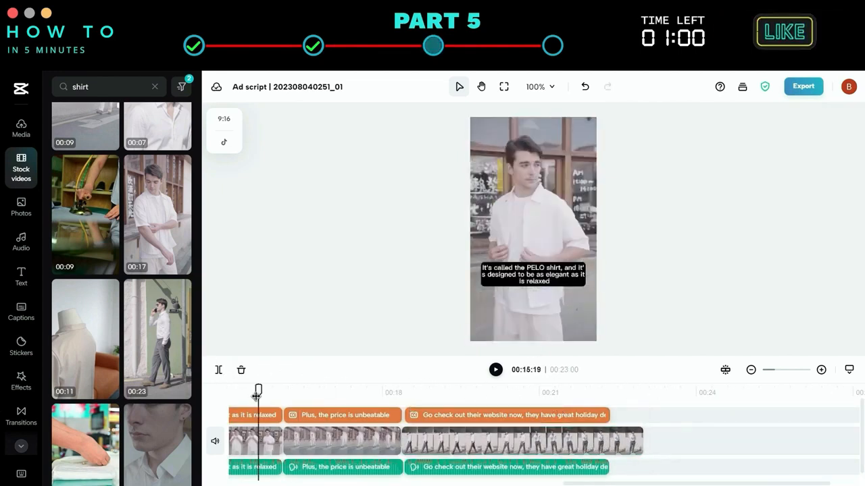
Preview several music tracks and add Sunrise by BCD Studio to the timeline.
scroll(256, 396, "down", 2)
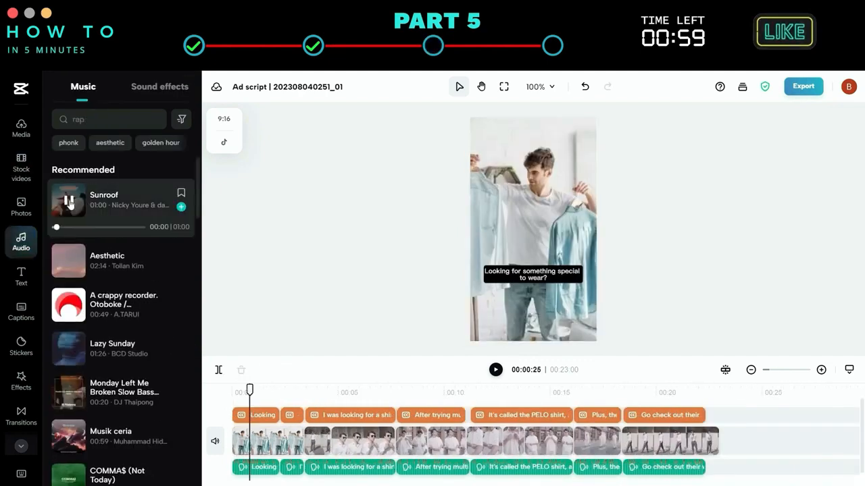
left_click(68, 267)
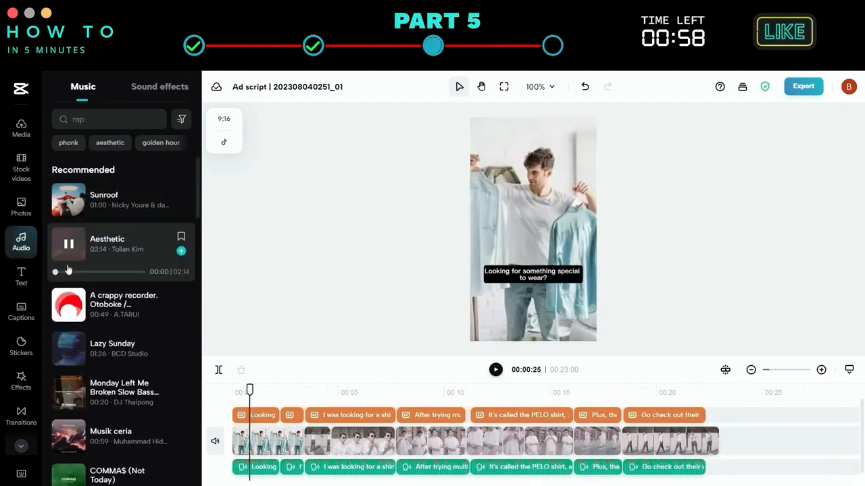
scroll(101, 324, "down", 2)
left_click(68, 314)
scroll(68, 324, "down", 2)
scroll(67, 326, "down", 1)
left_click(67, 320)
scroll(67, 324, "down", 2)
left_click(67, 328)
scroll(67, 325, "down", 1)
scroll(67, 324, "down", 2)
left_click(68, 294)
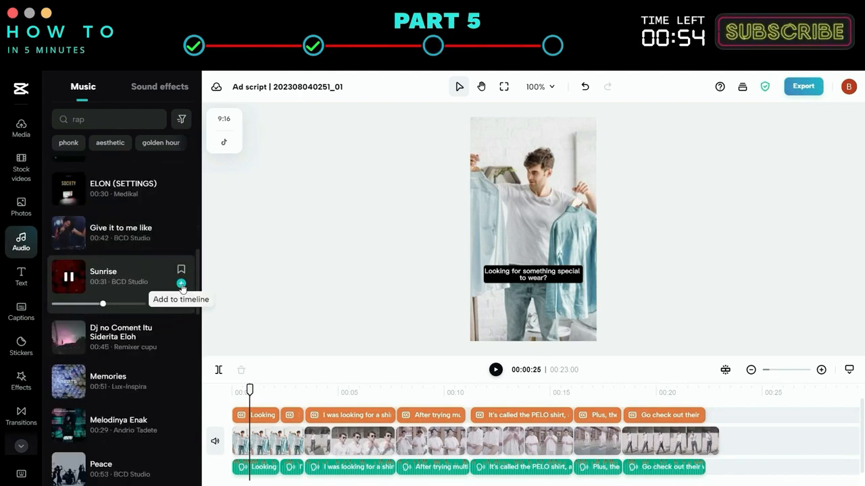
left_click(182, 287)
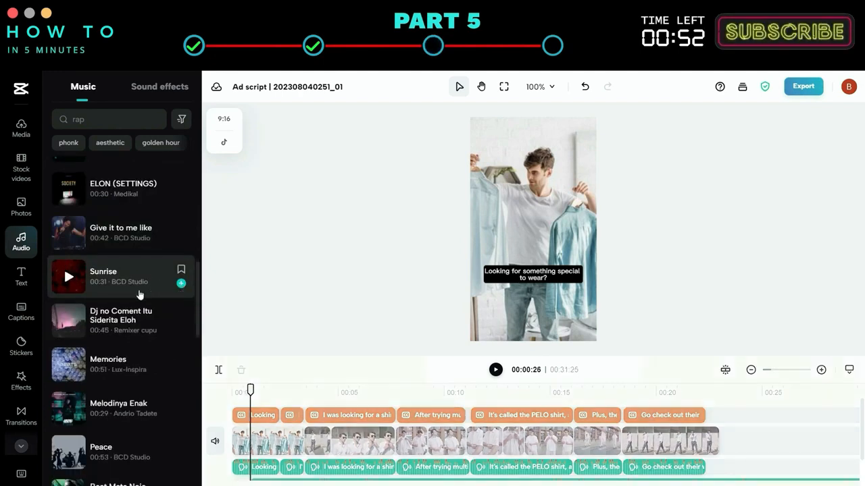
Add the Sign Up Now text template around 13 s and change its text to PELO Shirt.
scroll(97, 317, "down", 5)
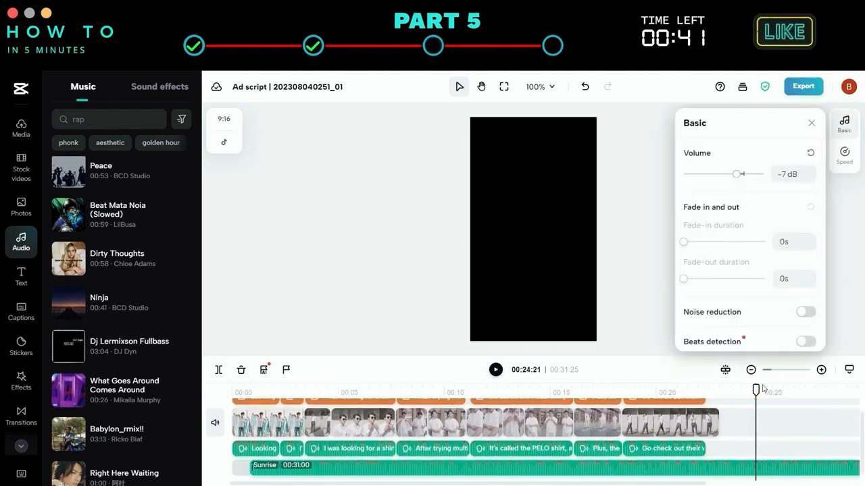
left_click_drag(756, 391, 328, 390)
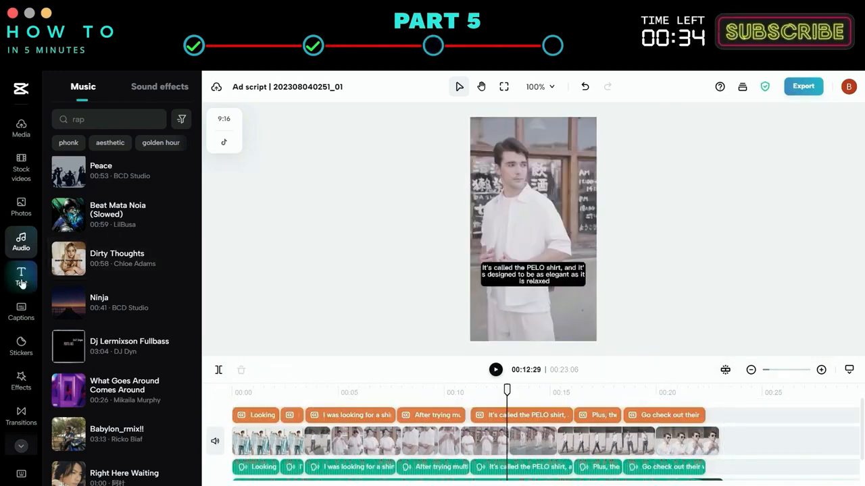
left_click(21, 282)
left_click(154, 274)
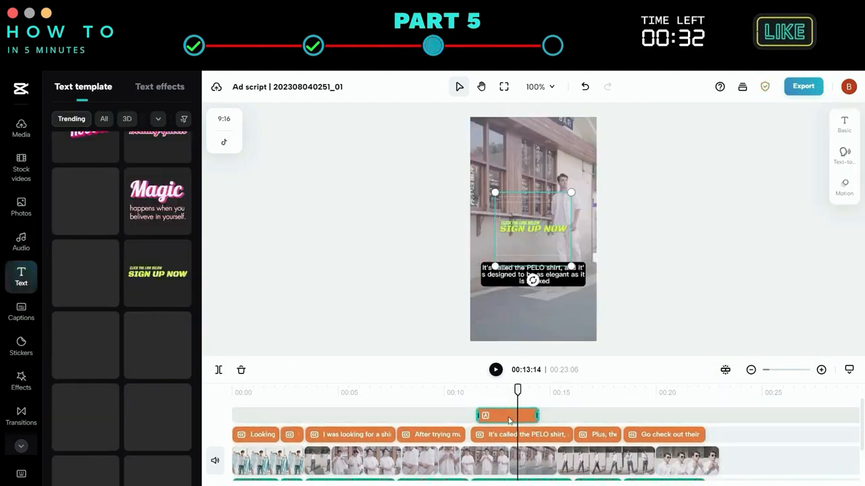
left_click_drag(693, 238, 697, 238)
left_click(533, 230)
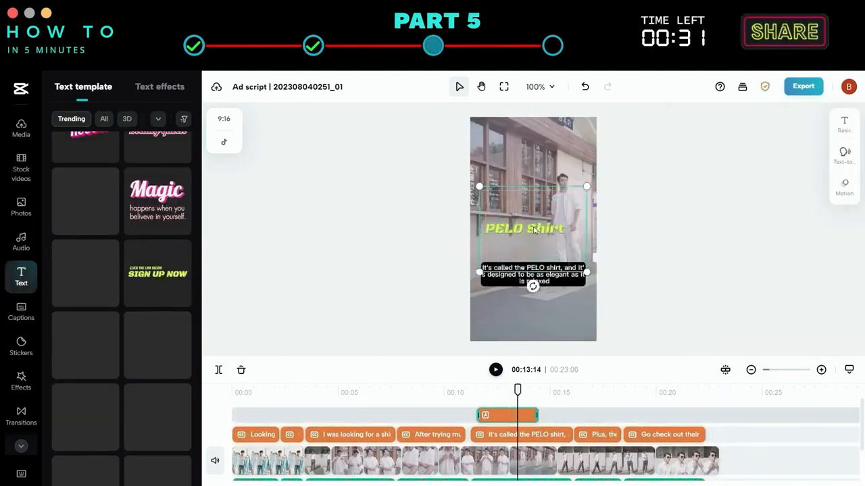
Give the PELO Shirt text an In motion and the Throw Back Out motion.
left_click(844, 188)
left_click(709, 255)
left_click(749, 147)
left_click(749, 189)
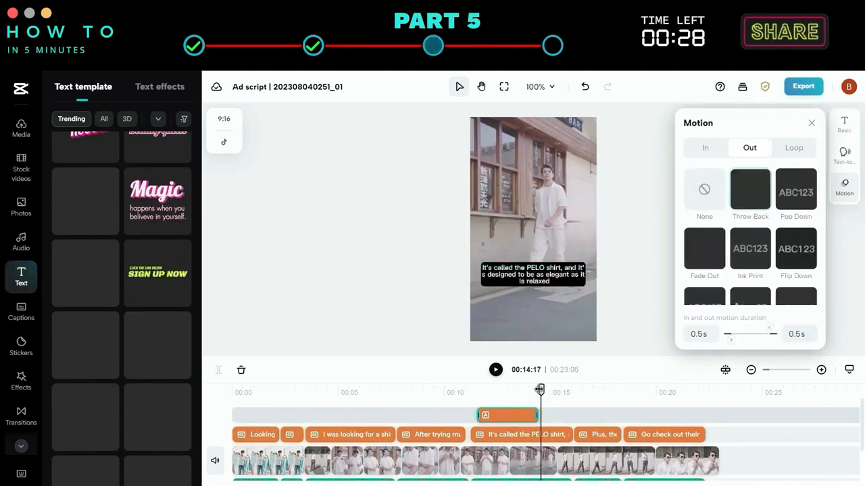
left_click_drag(540, 390, 471, 390)
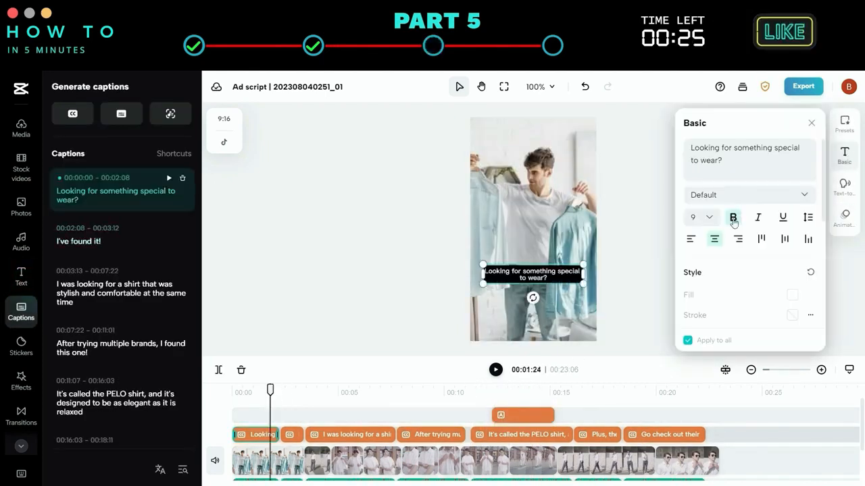
Apply the yellow highlight preset to the captions.
left_click(844, 124)
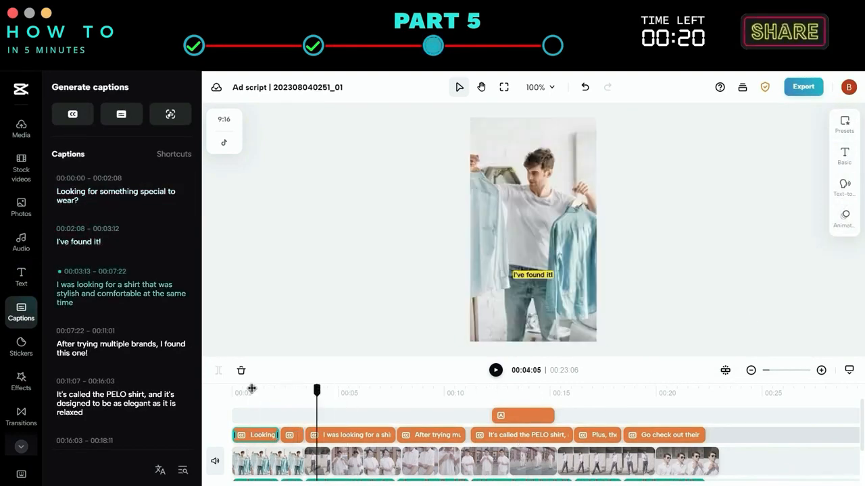
left_click_drag(251, 390, 492, 389)
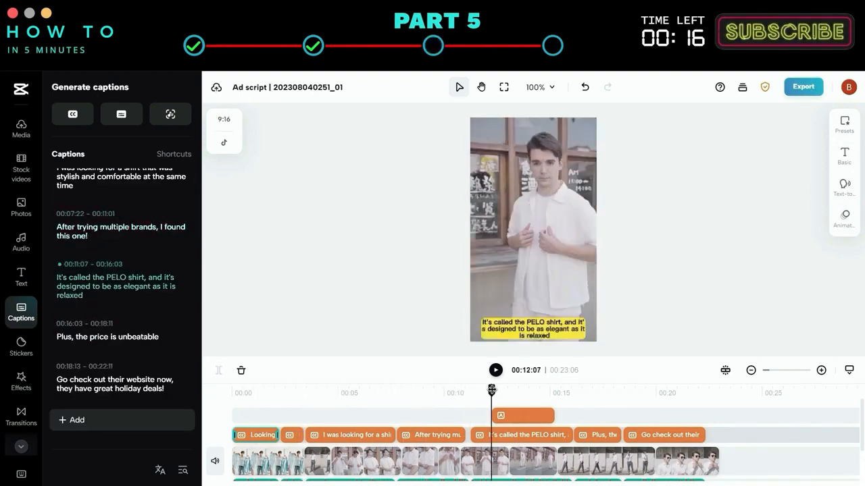
Replace the last caption with 'So what are you waiting for ? Go get one and show off your style !'.
left_click(166, 397)
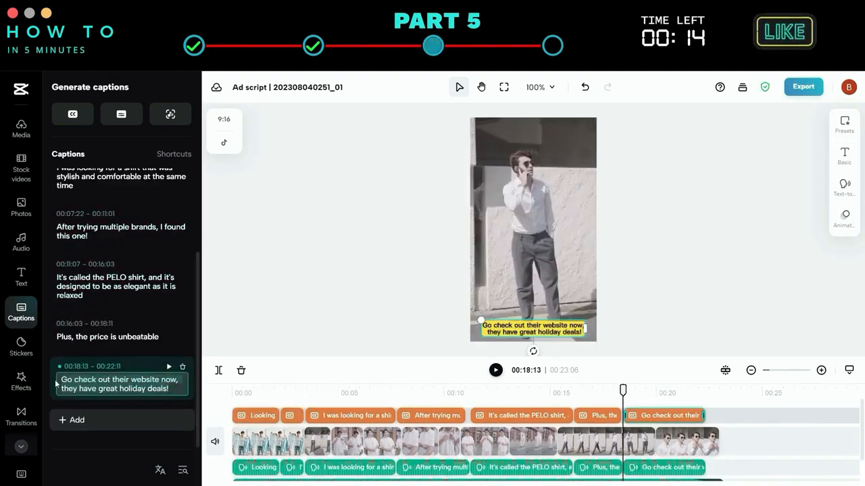
key("ctrl+a")
type("So what are you waiting for ? ")
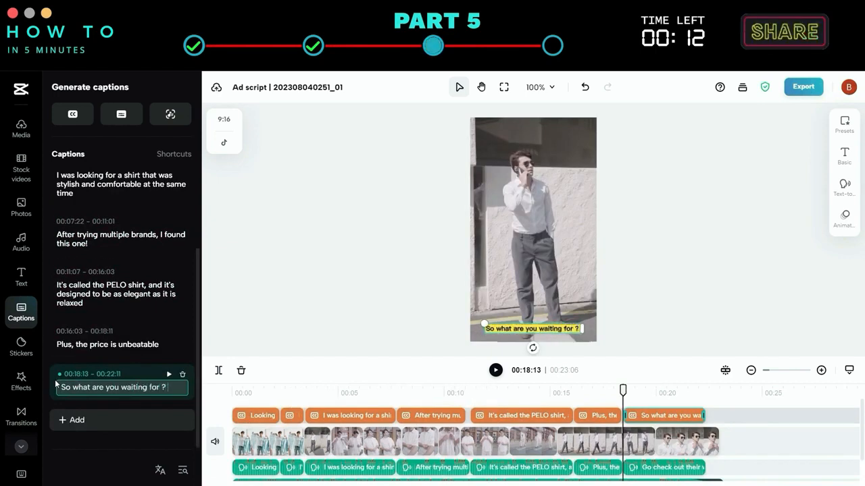
type("Go get one and show off your style !")
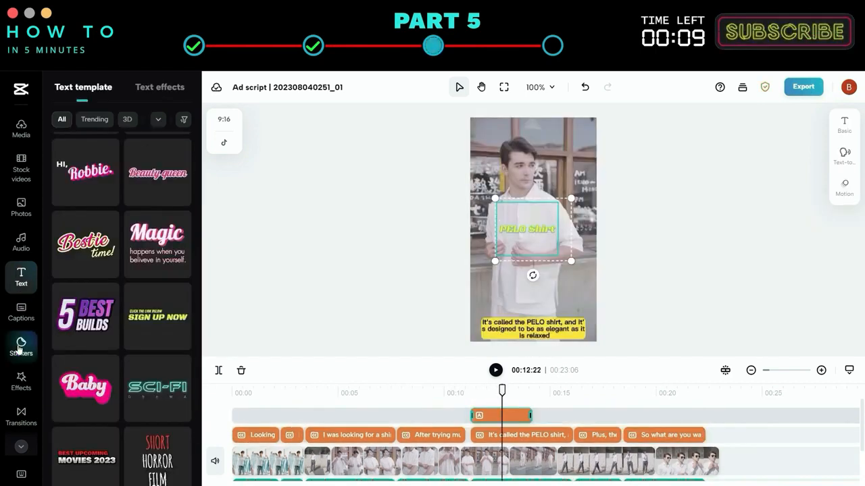
Add a pointing-hand sticker at about 20 s, move it lower in the frame, and align its clip to the playhead.
left_click(20, 346)
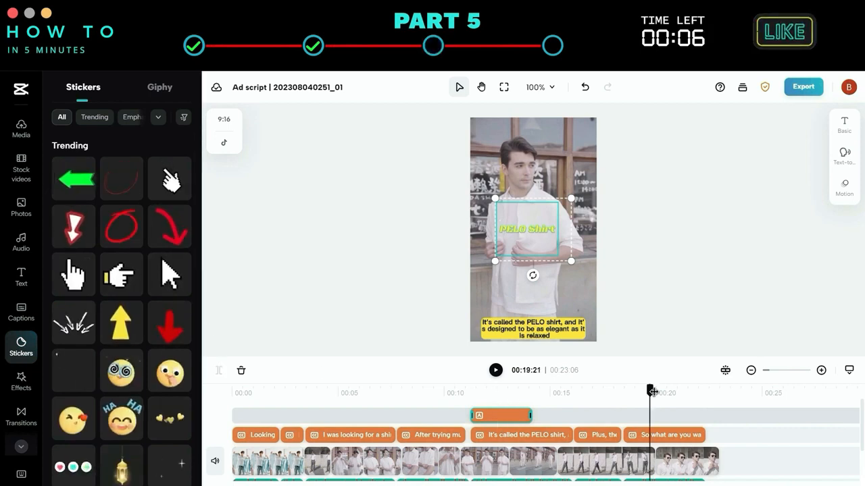
left_click_drag(652, 392, 667, 391)
scroll(123, 346, "down", 10)
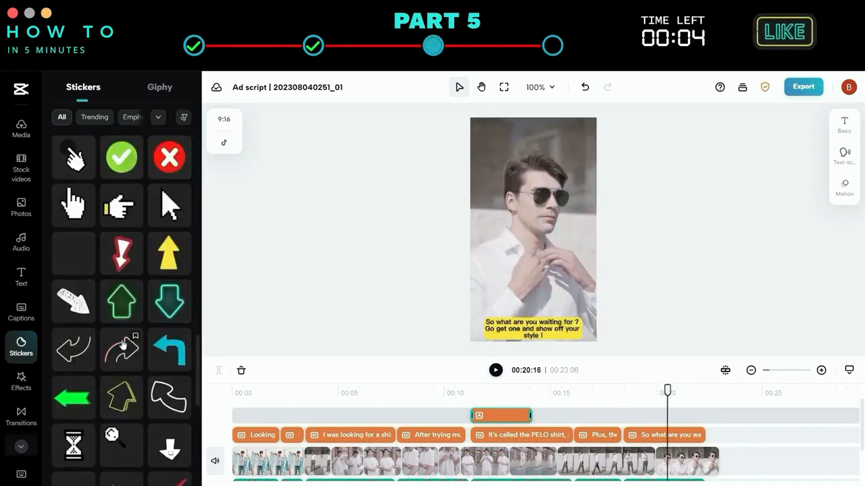
scroll(123, 346, "up", 10)
left_click(170, 179)
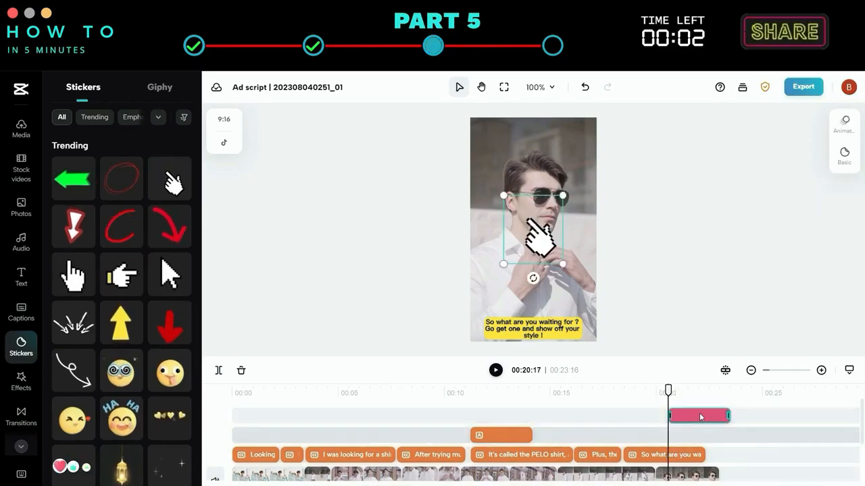
left_click_drag(535, 233, 529, 287)
left_click_drag(699, 417, 668, 418)
left_click(637, 395)
key("space")
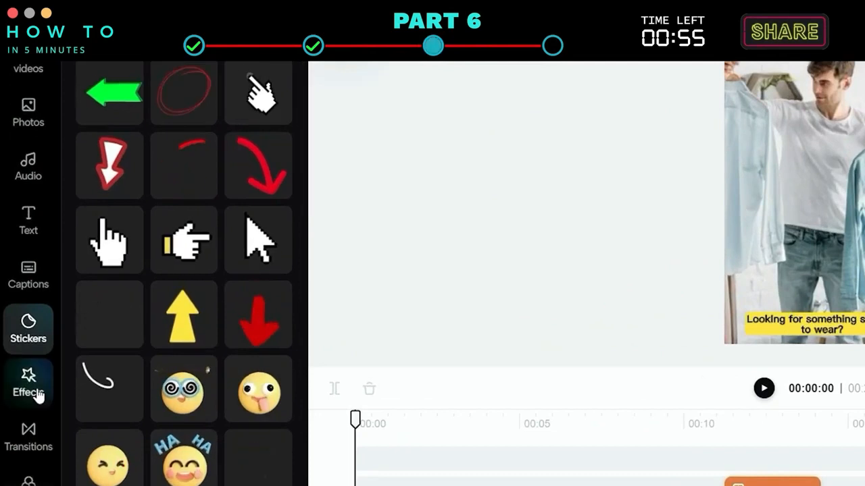
Add the Leak II, Rolling Film and Recorder I effects to the timeline between about 5 s and 15 s.
left_click(34, 398)
scroll(135, 321, "up", 15)
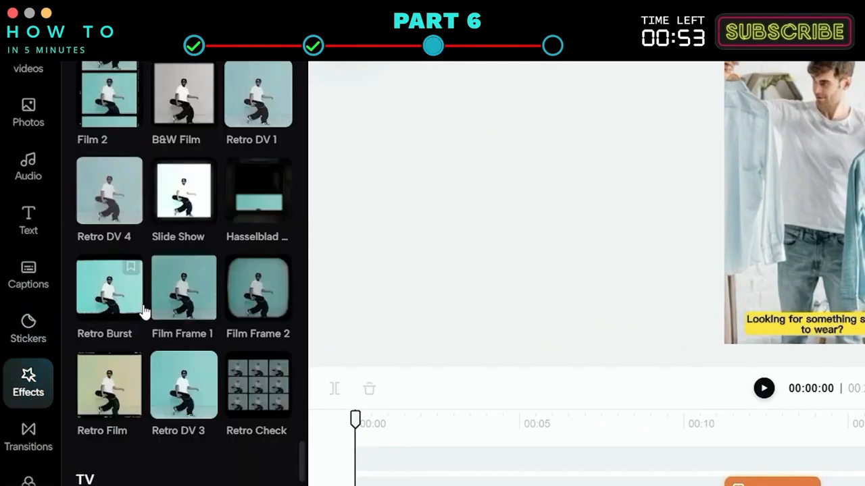
scroll(231, 252, "up", 8)
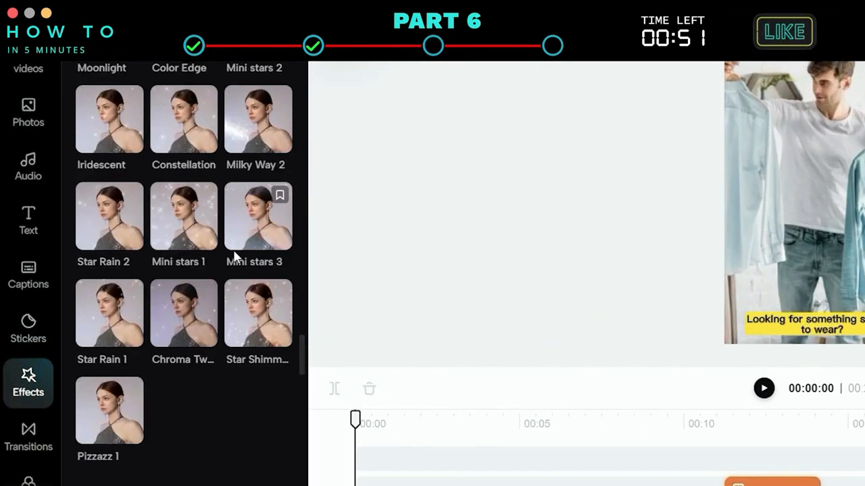
scroll(239, 253, "down", 14)
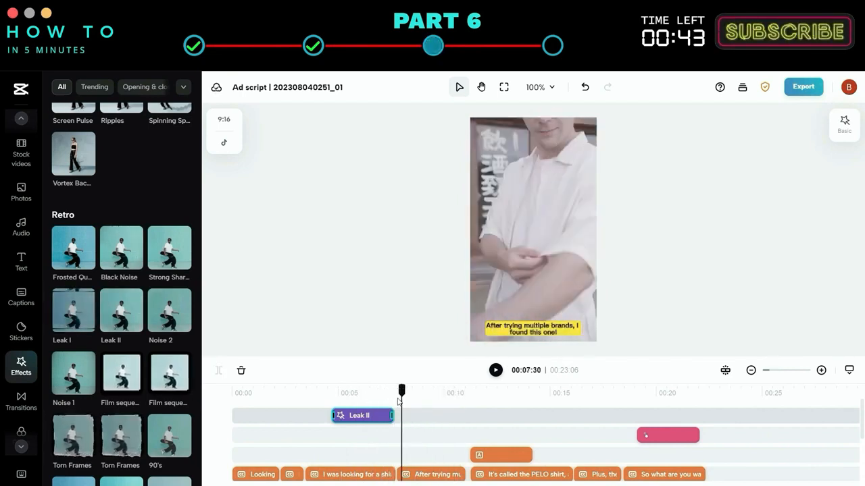
mouse_move(391, 393)
left_mouse_down()
mouse_move(374, 399)
mouse_move(400, 392)
left_mouse_up()
scroll(121, 318, "down", 3)
left_click_drag(121, 343, 412, 419)
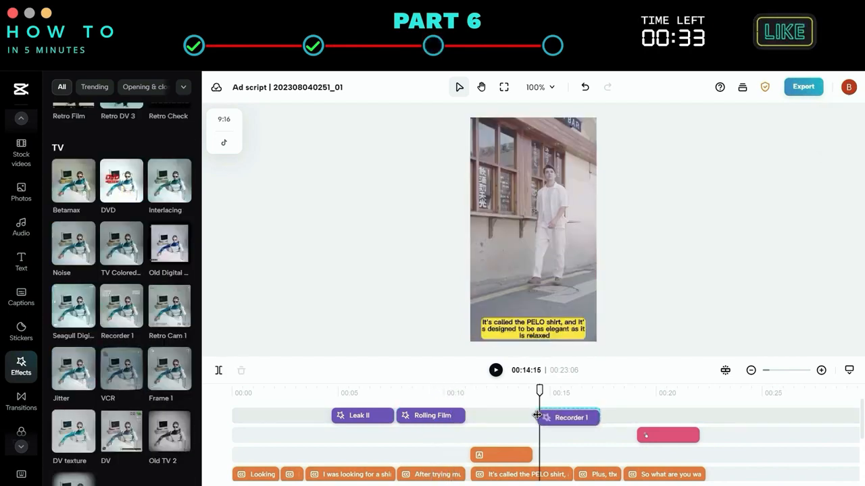
scroll(587, 412, "down", 1)
left_click_drag(591, 403, 556, 403)
Play back the video from about 13 s to review the effects.
left_click(530, 392)
key("space")
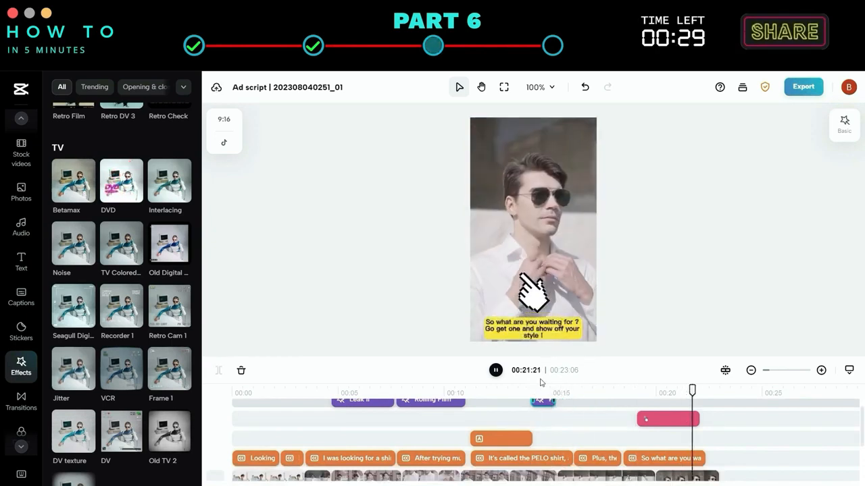
key("space")
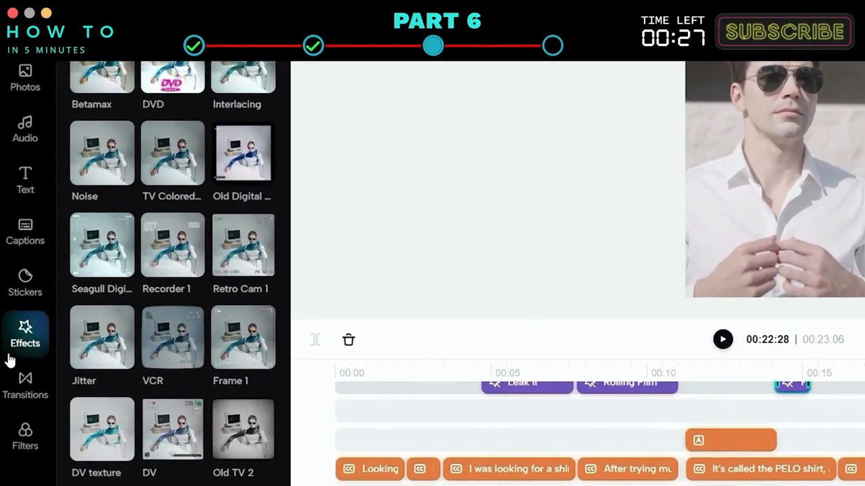
Apply the Deep Sand filter at about 3 s and shorten its clip.
left_click(27, 438)
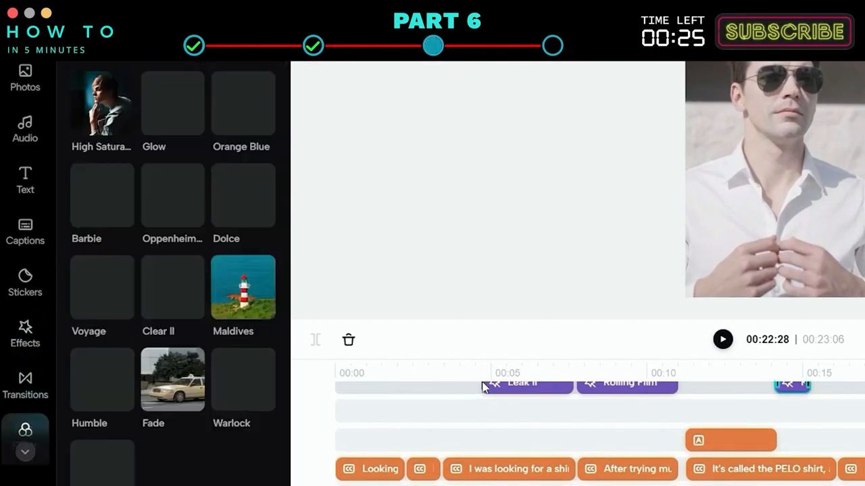
left_click(618, 365)
left_click_drag(618, 365, 320, 367)
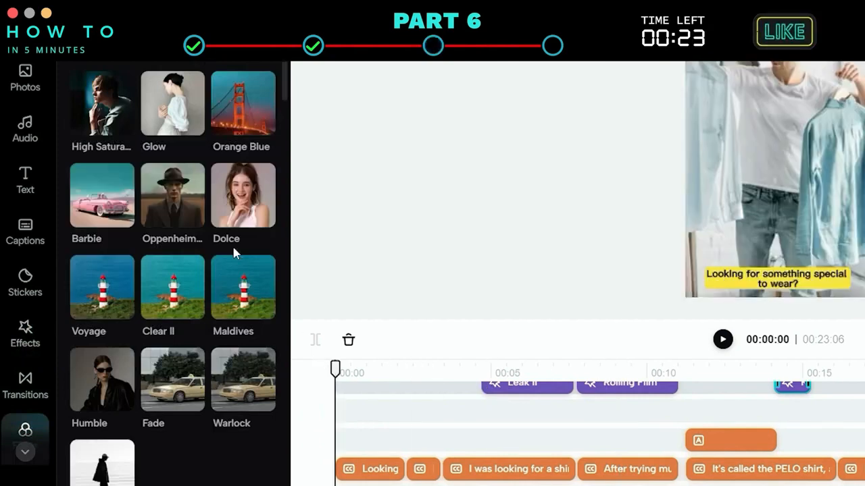
scroll(175, 149, "down", 4)
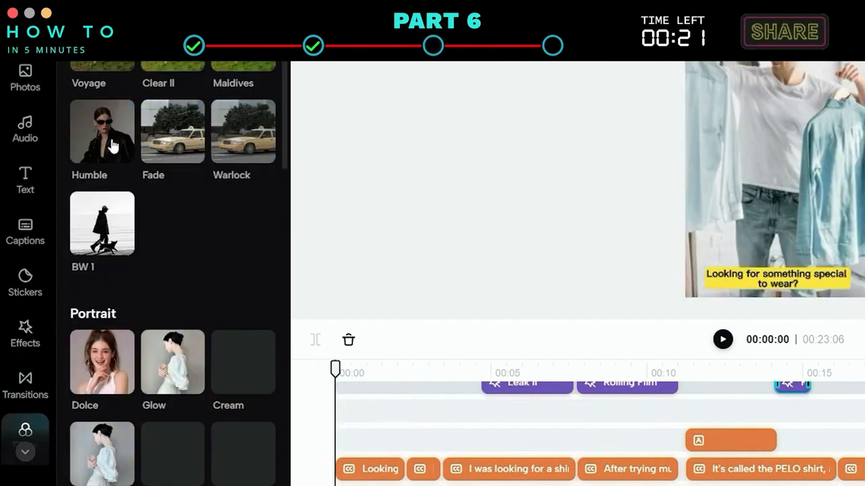
scroll(113, 148, "down", 5)
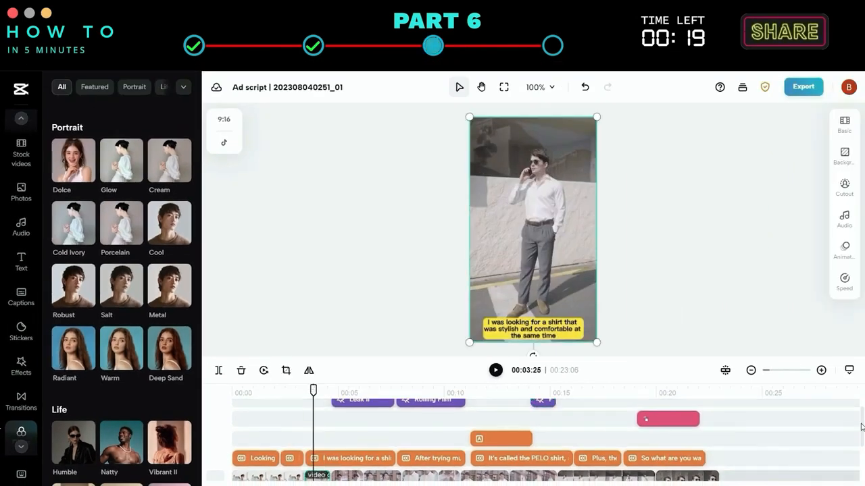
left_click_drag(861, 427, 861, 459)
left_click(169, 354)
scroll(332, 418, "up", 2)
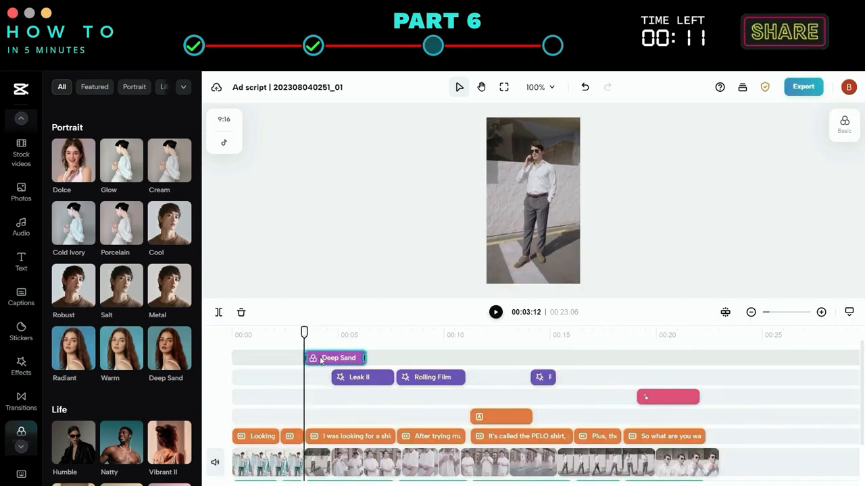
left_click_drag(363, 357, 329, 357)
Add a second Deep Sand filter from about 15 s and play the result.
left_click_drag(304, 333, 556, 333)
scroll(135, 317, "down", 1)
left_click_drag(620, 358, 552, 335)
left_click(496, 312)
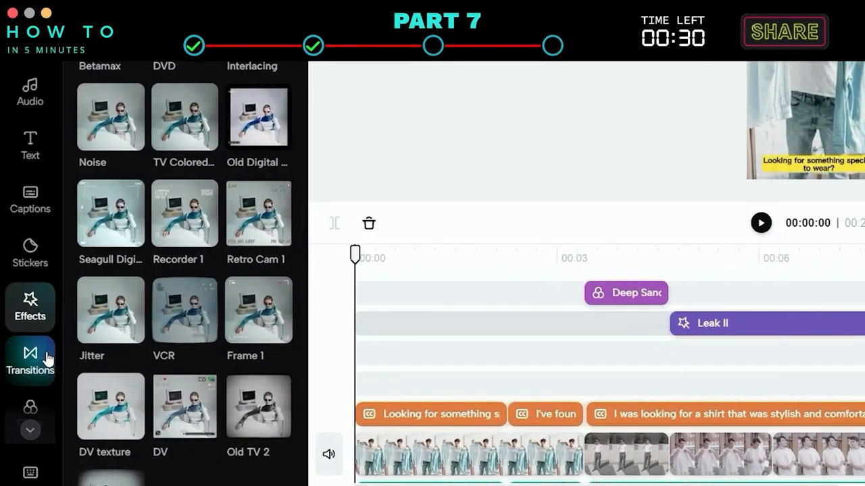
Insert the 'Pull the scr…' transition at the cut between the first and second video clips.
left_click(32, 400)
scroll(240, 123, "up", 2)
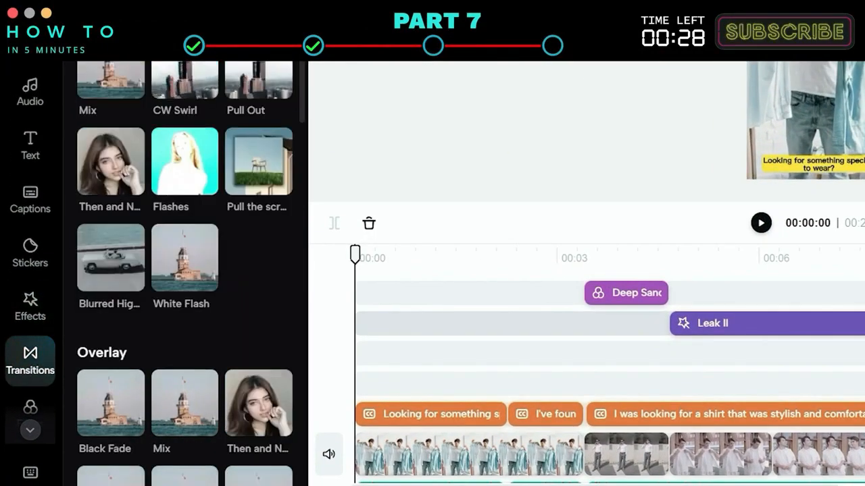
scroll(168, 103, "down", 2)
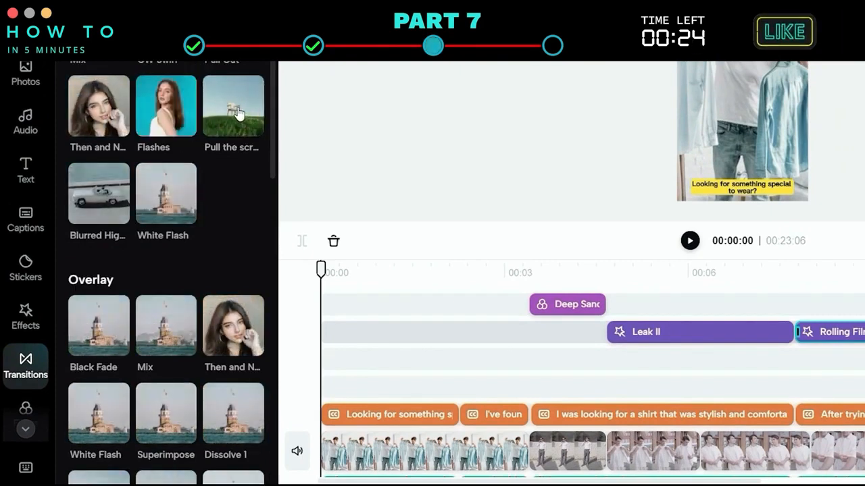
left_click_drag(239, 114, 620, 427)
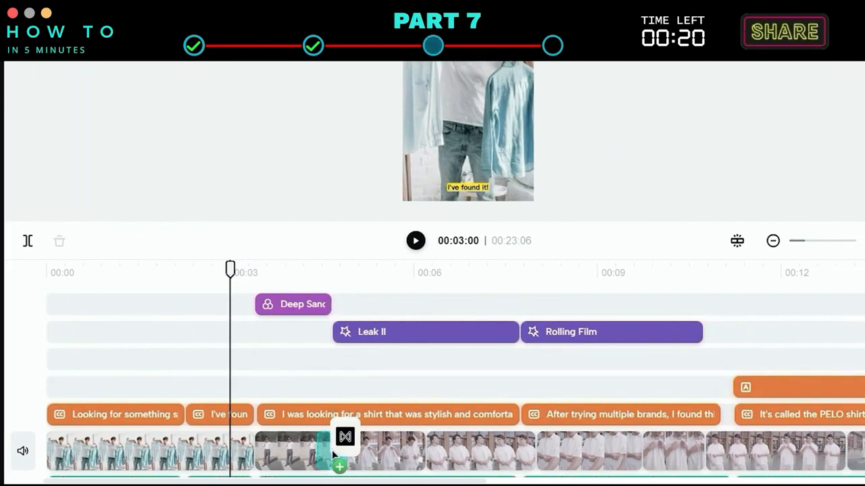
left_click_drag(332, 454, 331, 451)
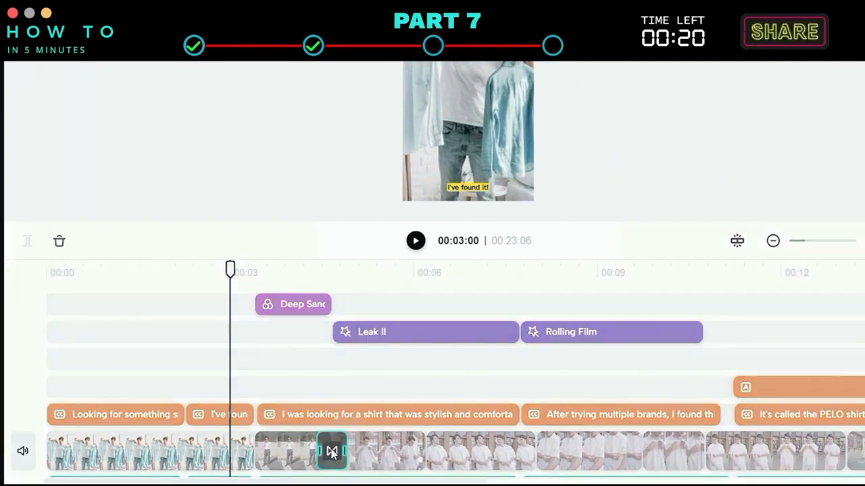
Add a Flashes transition at the video cut near 12 s.
left_click_drag(317, 270, 701, 287)
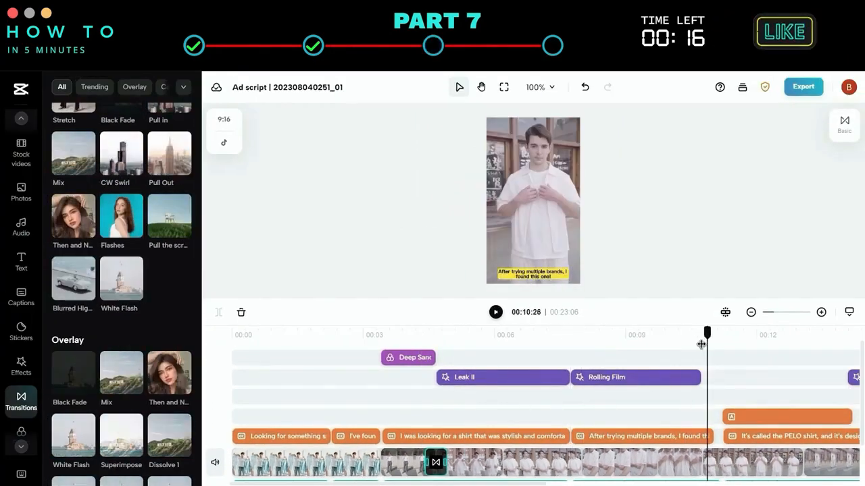
left_click_drag(701, 344, 725, 343)
left_click(701, 463)
left_click_drag(121, 272, 702, 461)
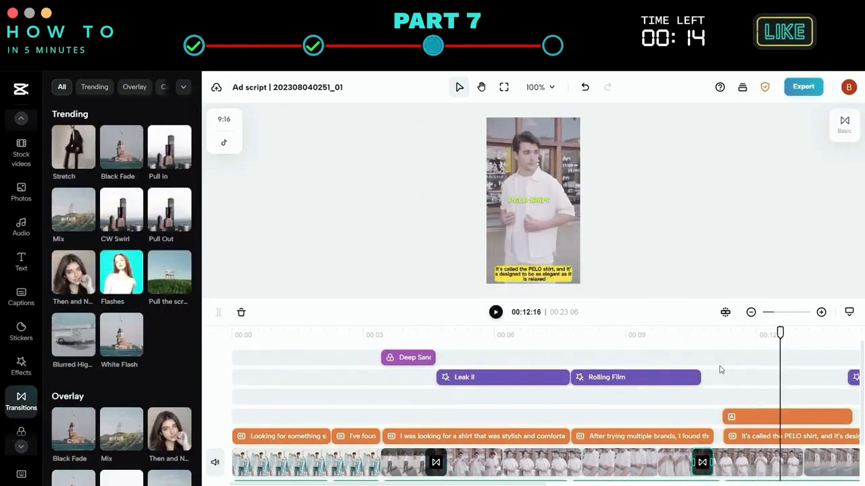
Add a Horizontal Split transition at the video cut near 15 s.
scroll(132, 346, "down", 5)
scroll(128, 344, "down", 8)
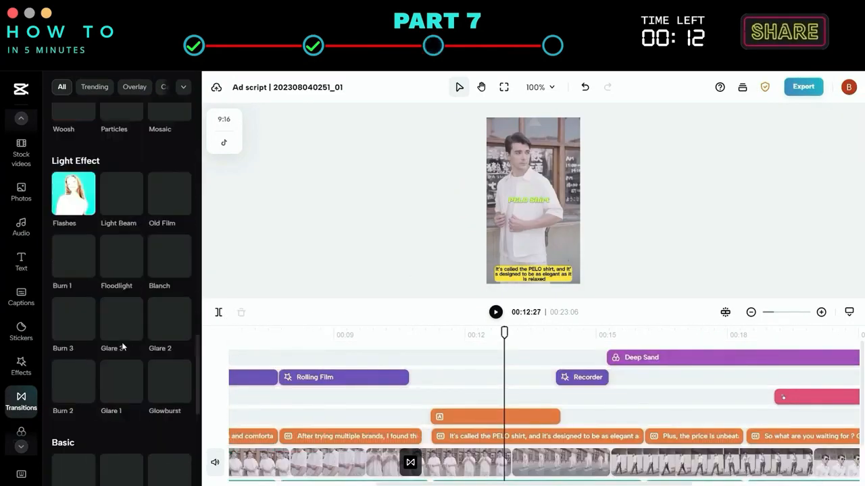
left_click_drag(504, 333, 586, 332)
scroll(126, 328, "down", 3)
left_click_drag(170, 314, 609, 462)
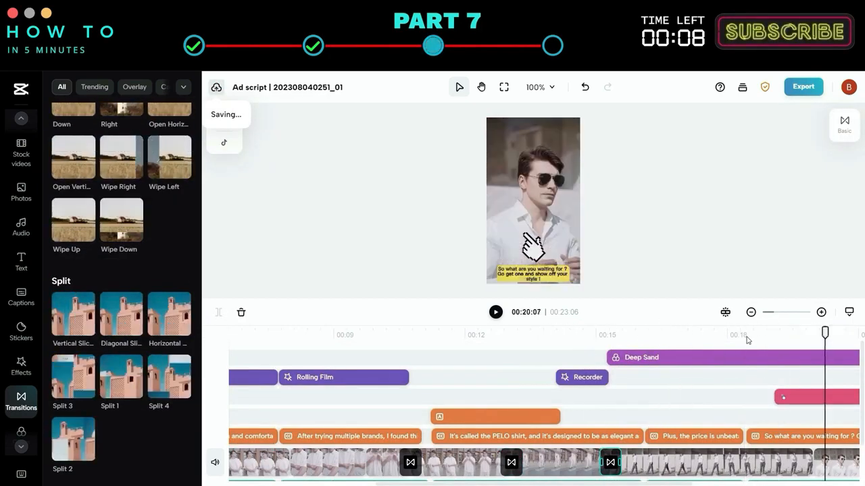
Scrub through the end of the video to review the transitions.
scroll(174, 272, "up", 10)
scroll(174, 272, "up", 2)
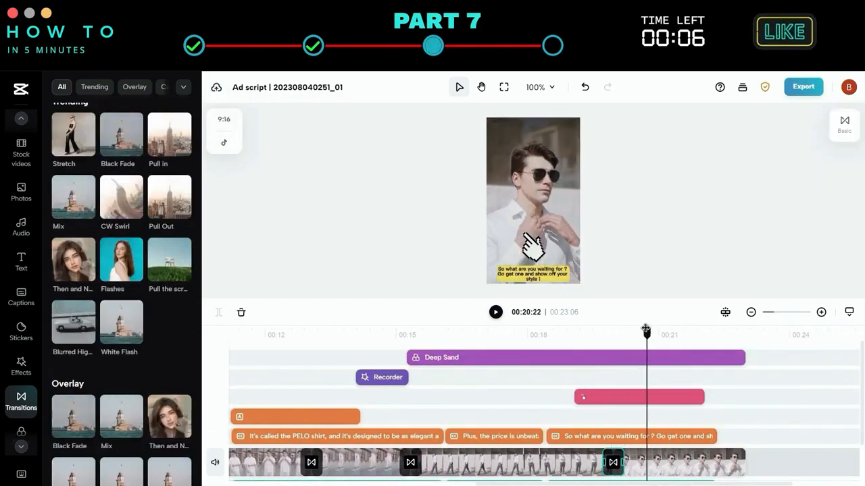
left_click_drag(581, 324, 747, 323)
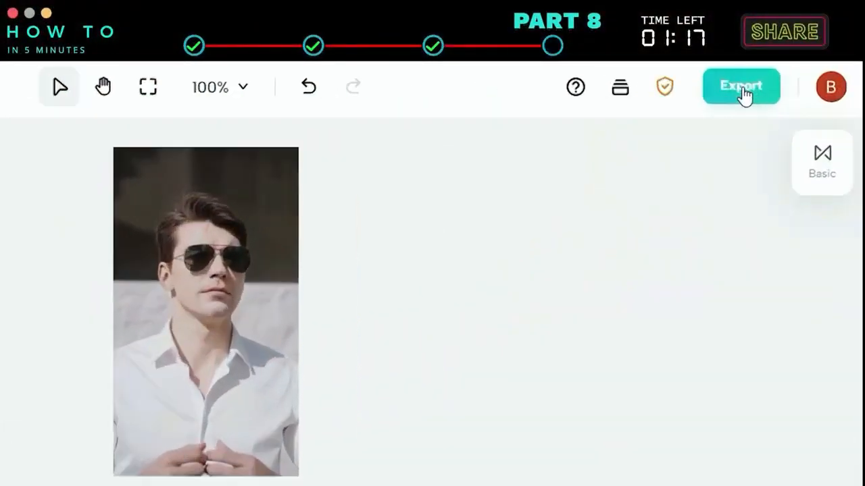
Open the export settings and name the file My First Ad.
left_click(741, 88)
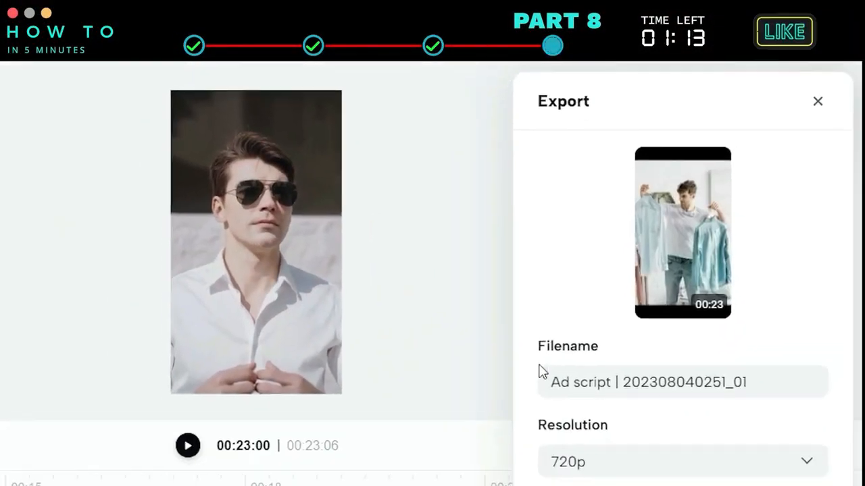
type("My")
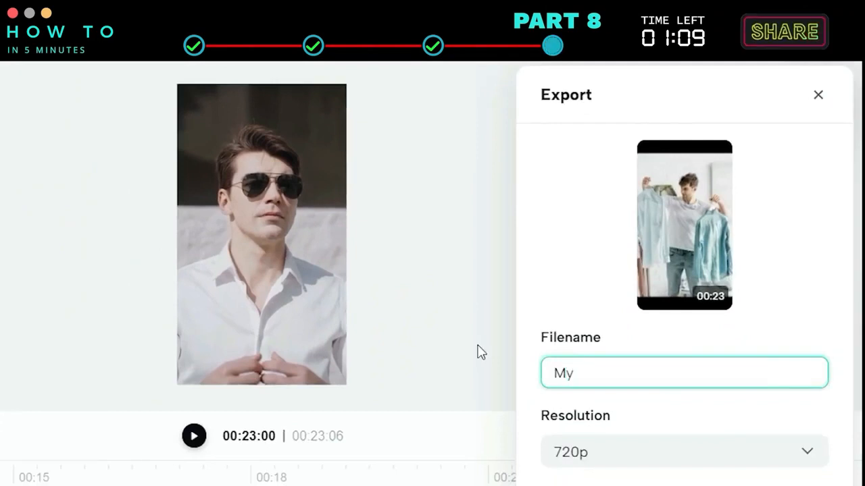
type(" First Ad")
Set the export resolution to 1080p and the quality to High quality.
left_click(818, 276)
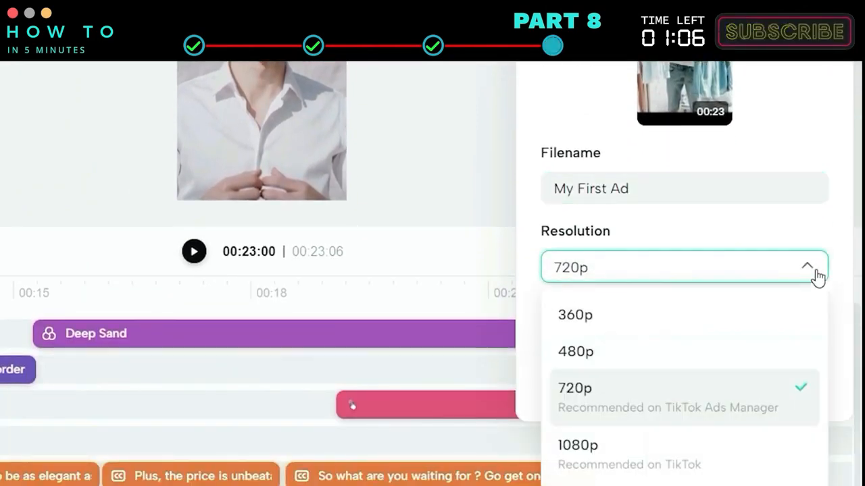
left_click(768, 466)
left_click(638, 309)
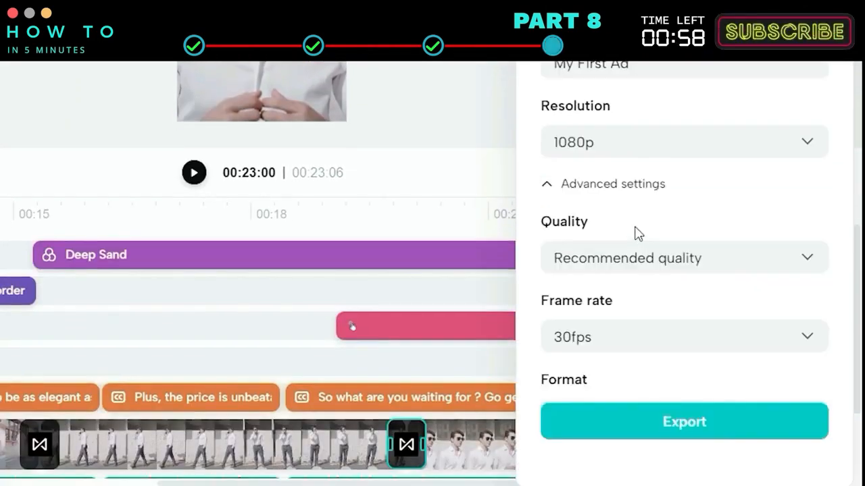
left_click(811, 208)
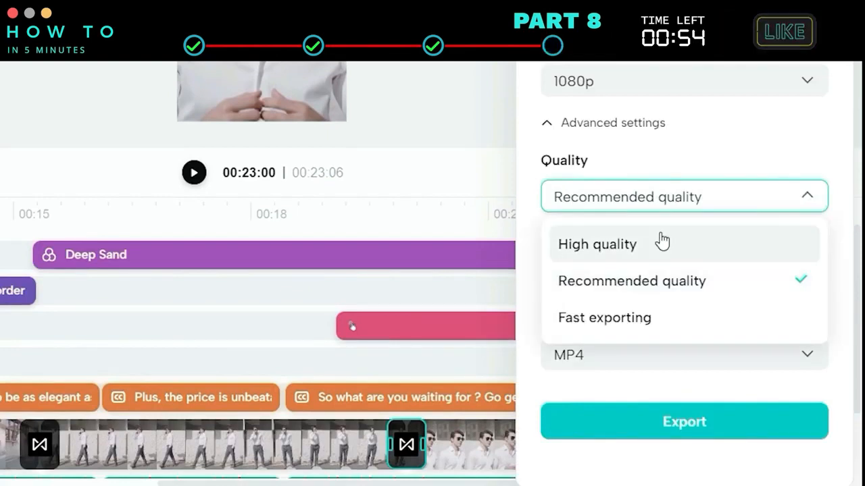
left_click(658, 243)
Check the frame rate and format options, export the video and play the exported preview.
left_click(797, 280)
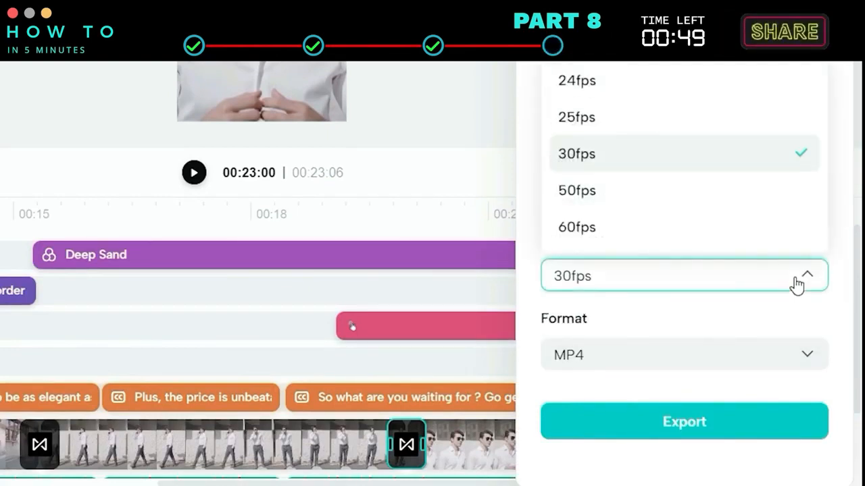
left_click(797, 284)
left_click(673, 348)
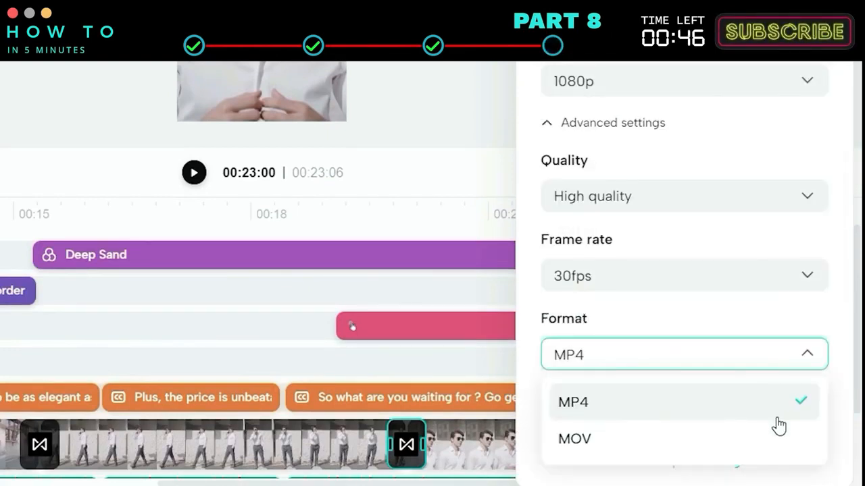
left_click(808, 358)
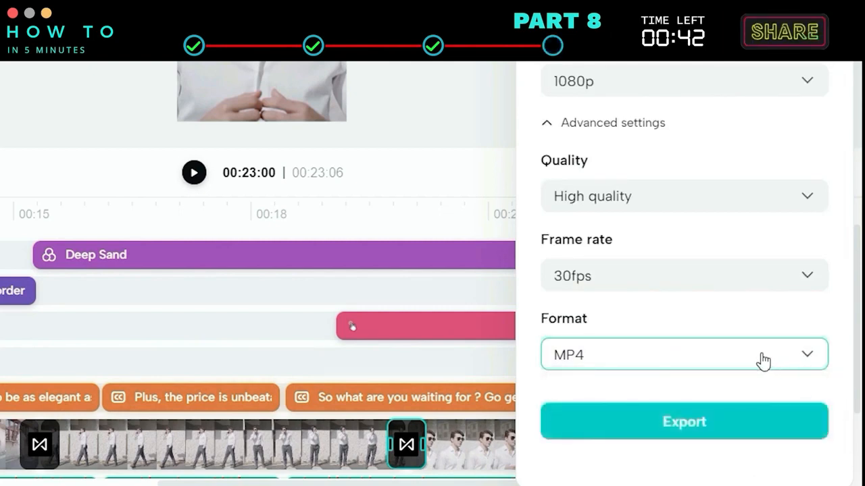
left_click(796, 424)
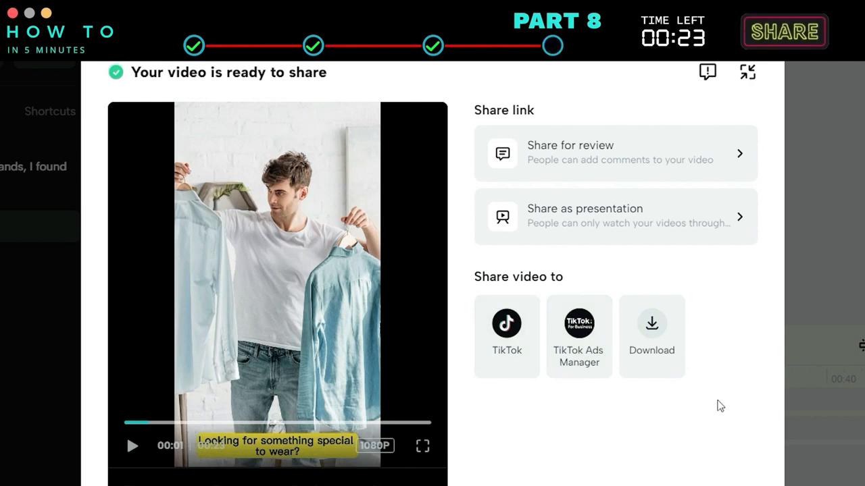
left_click(278, 287)
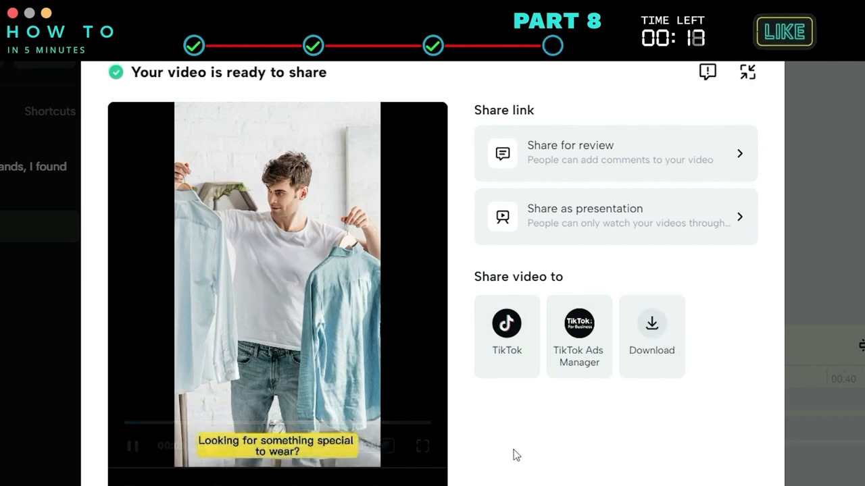